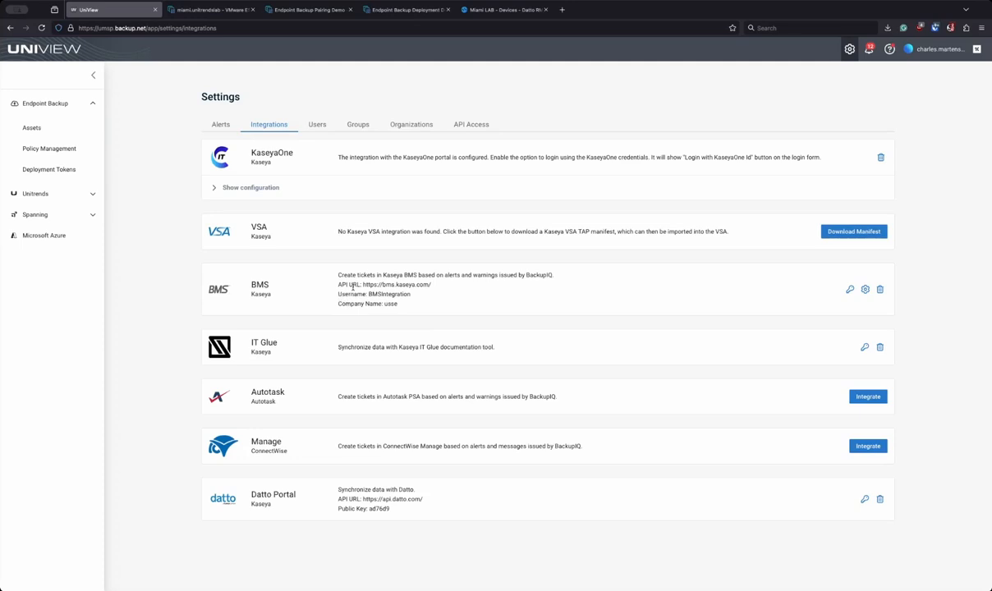
Step: Go to Organizations > Assets > Policy Management and open a new policy form
{"action": "left_click", "coordinate": [399, 125]}
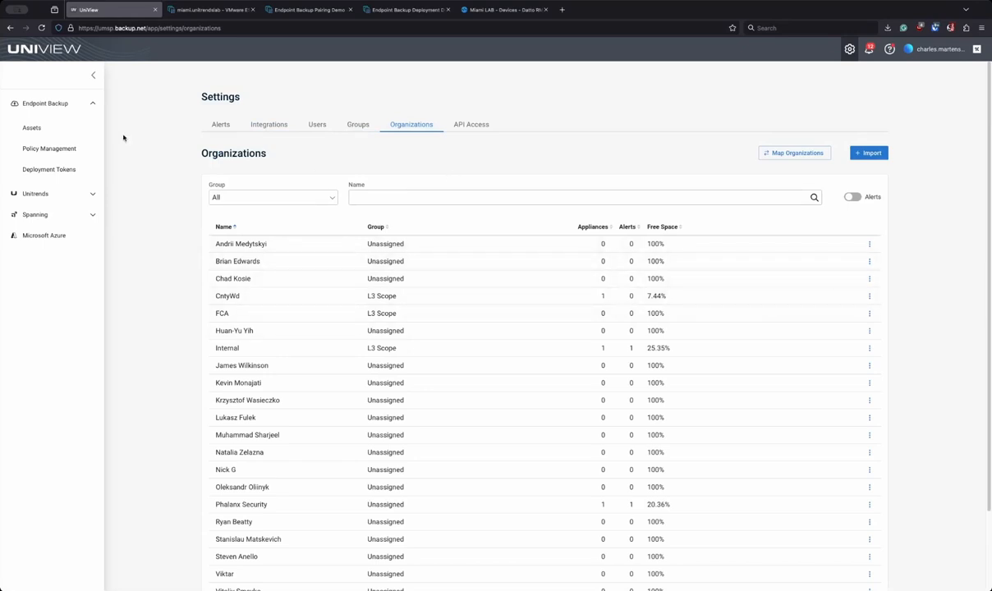
{"action": "left_click", "coordinate": [32, 128]}
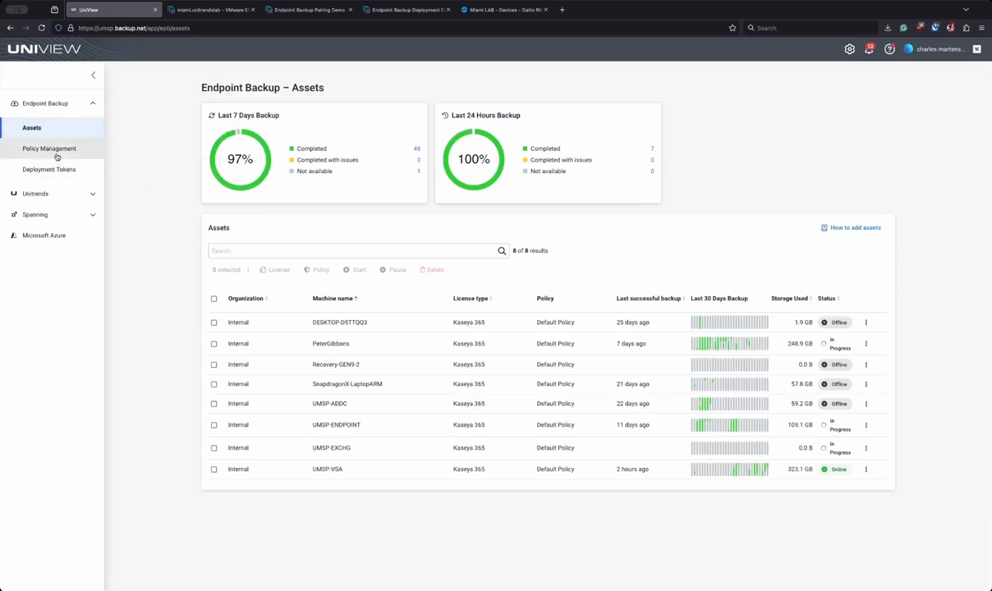
{"action": "left_click", "coordinate": [51, 149]}
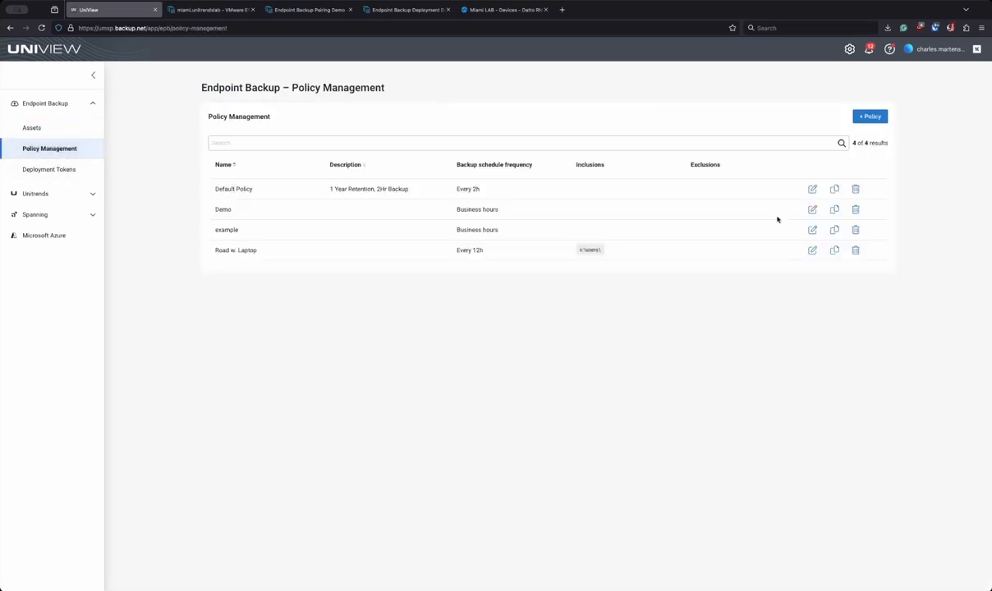
{"action": "left_click", "coordinate": [873, 116]}
Step: Name the new backup policy 'Road W.'
{"action": "left_click", "coordinate": [854, 123]}
{"action": "type", "text": "Te"}
{"action": "key", "text": "BackSpace"}
{"action": "key", "text": "BackSpace"}
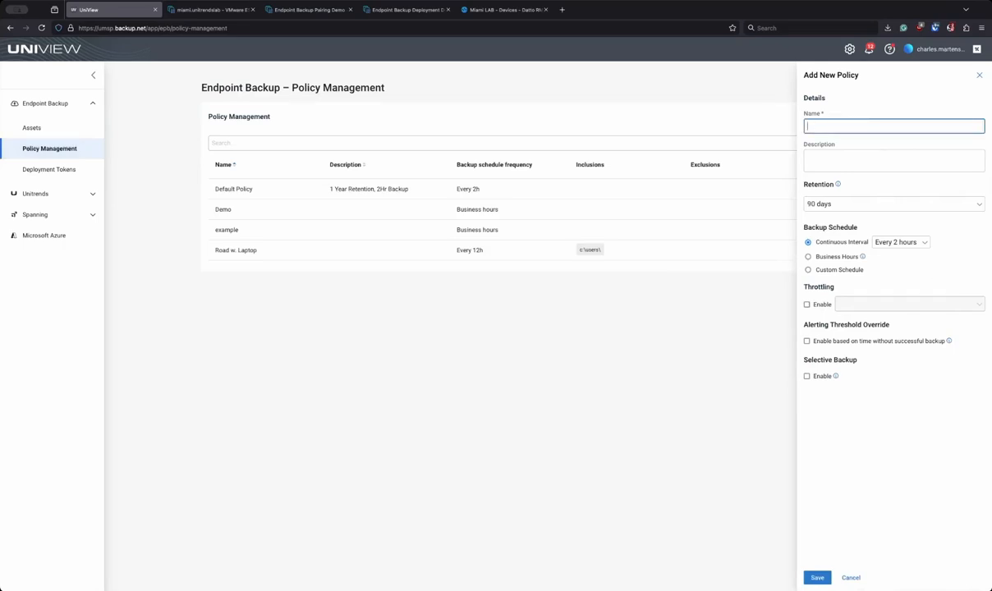
{"action": "type", "text": "Road W."}
{"action": "key", "text": "Tab"}
{"action": "key", "text": "Tab"}
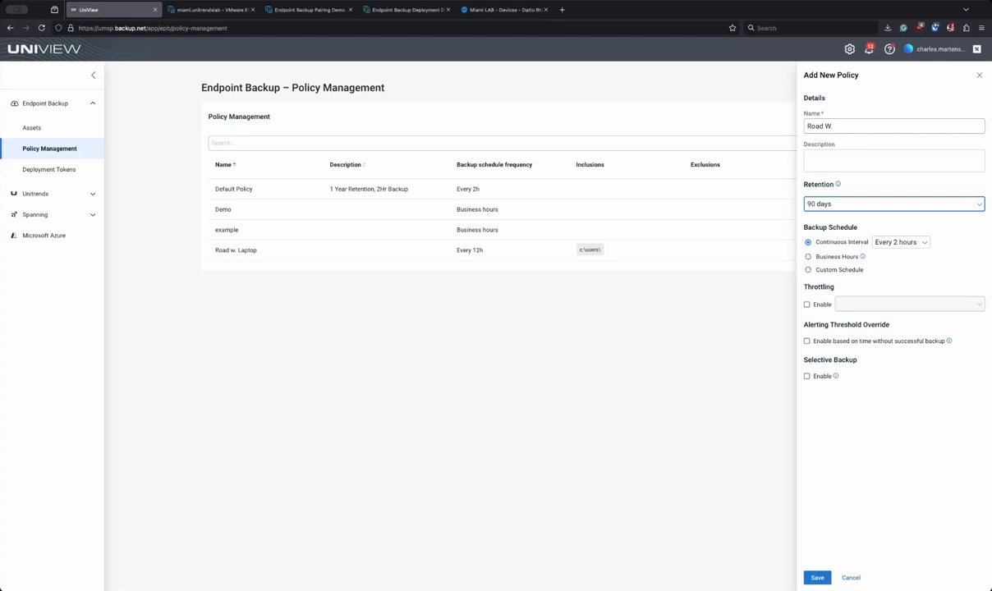
Step: Keep retention at 90 days and set the continuous interval to every 6 hours
{"action": "left_click", "coordinate": [843, 203]}
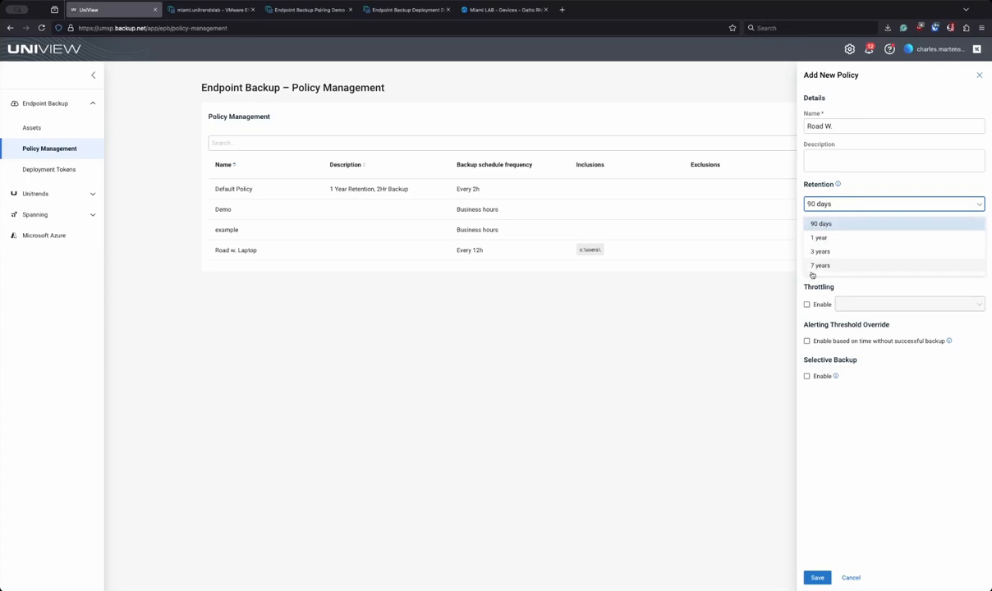
{"action": "left_click", "coordinate": [912, 392]}
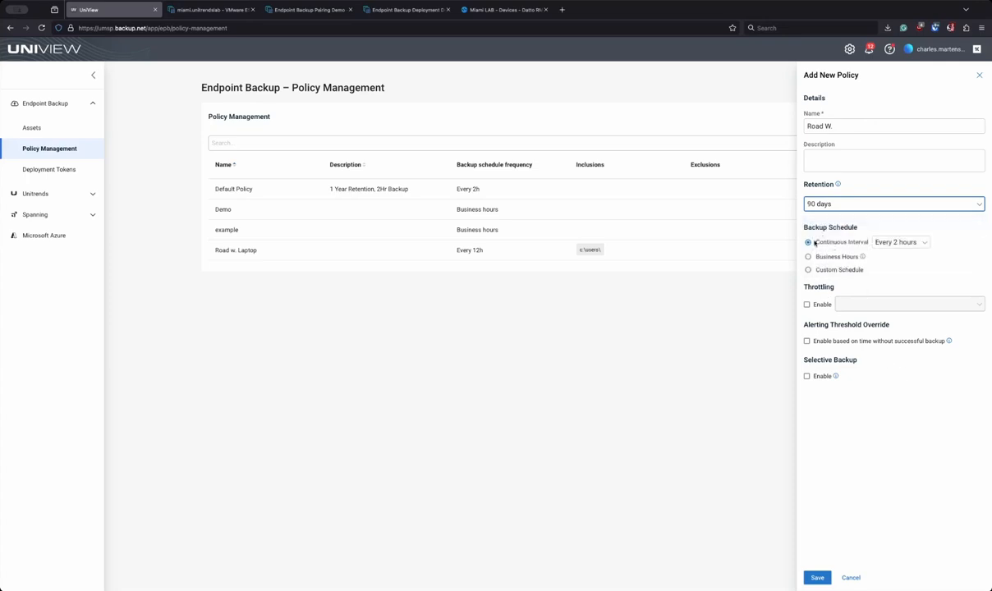
{"action": "left_click", "coordinate": [886, 242]}
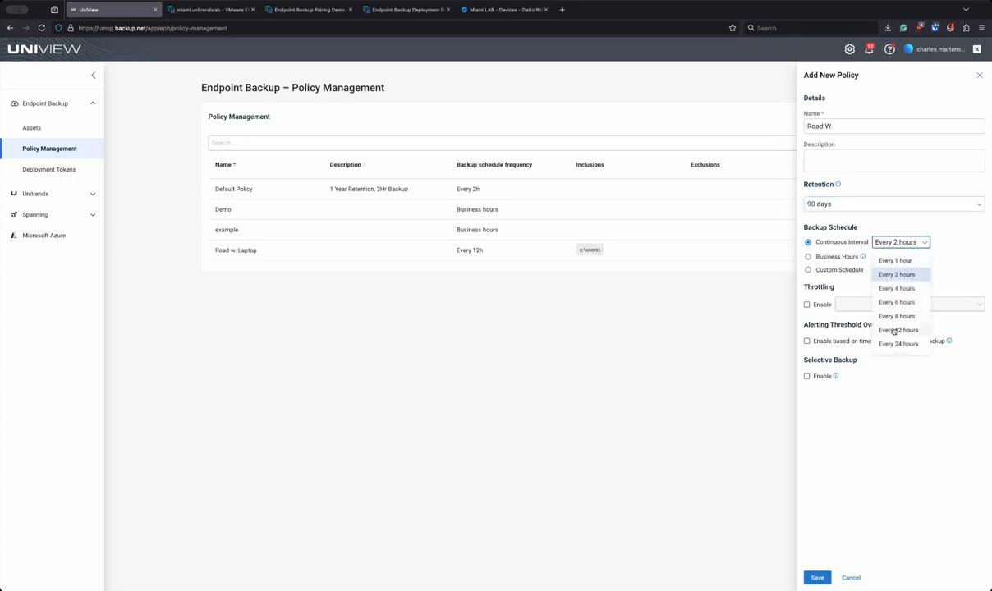
{"action": "left_click", "coordinate": [899, 393]}
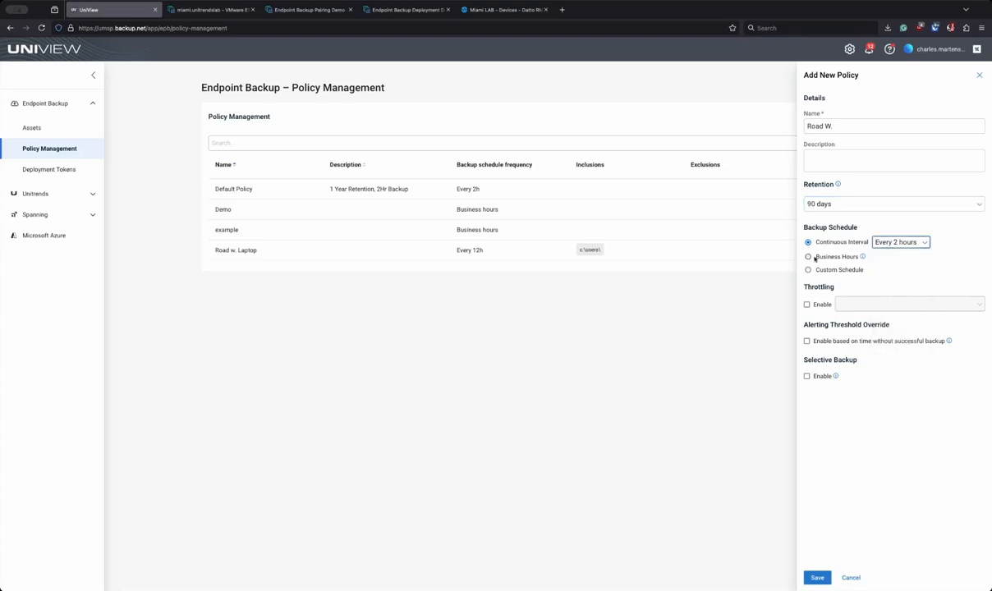
{"action": "mouse_move", "coordinate": [863, 259]}
{"action": "left_click", "coordinate": [820, 271]}
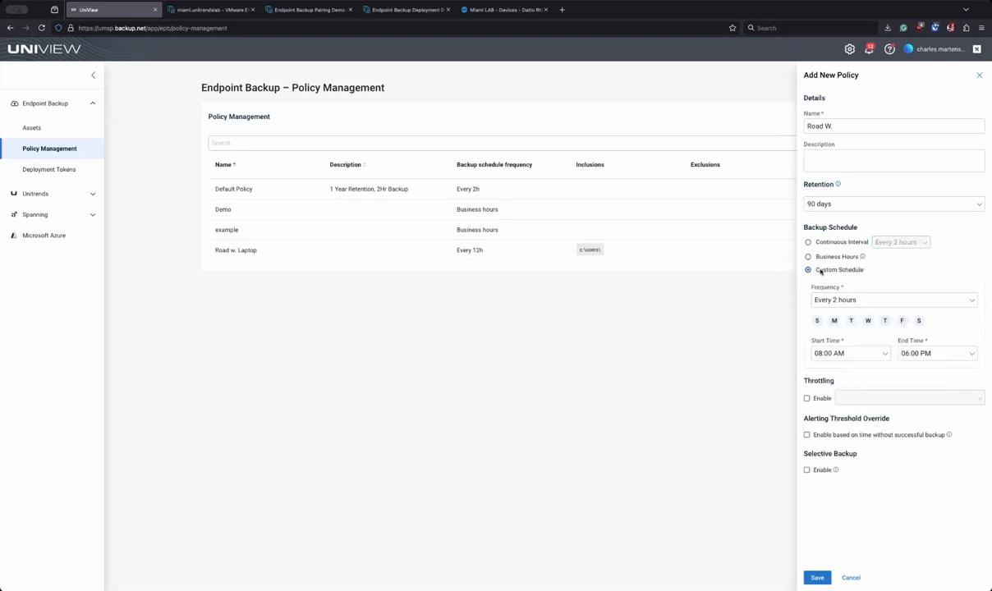
{"action": "left_click", "coordinate": [817, 242]}
{"action": "left_click", "coordinate": [890, 244]}
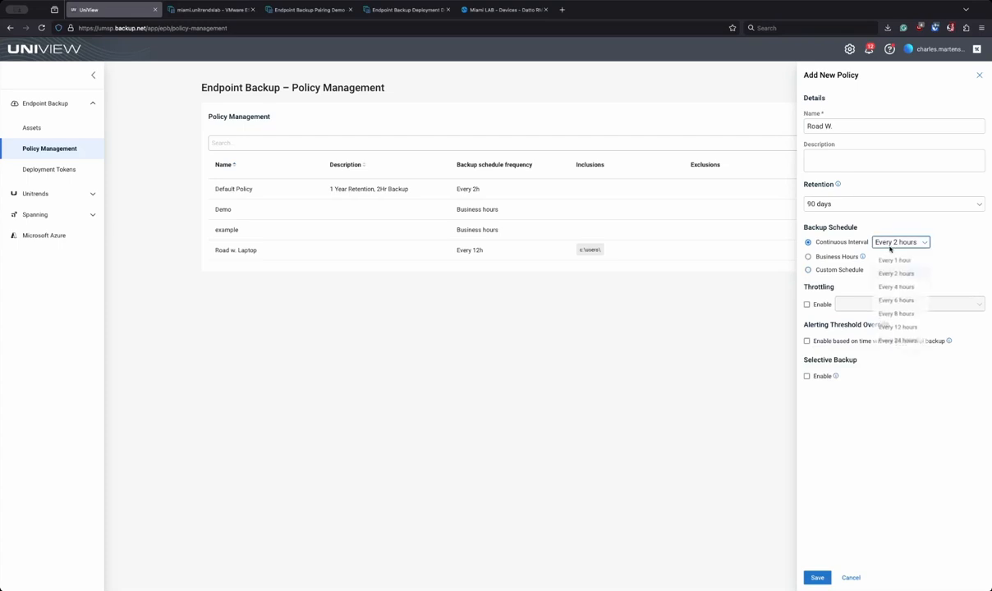
{"action": "left_click", "coordinate": [848, 296]}
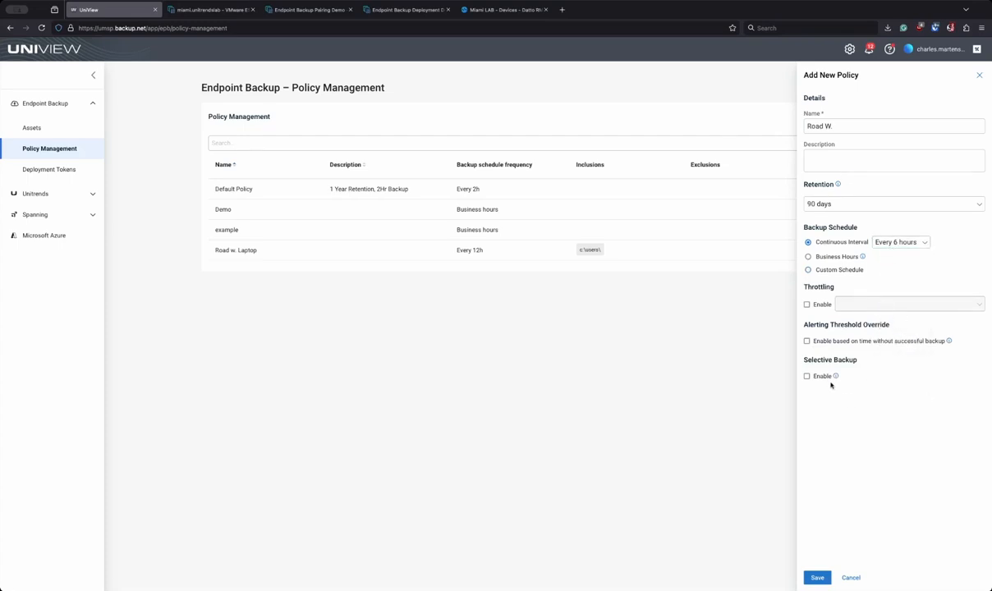
Step: Enable 5 Mbit/s throttling and the alert for time without a successful backup
{"action": "left_click", "coordinate": [807, 306]}
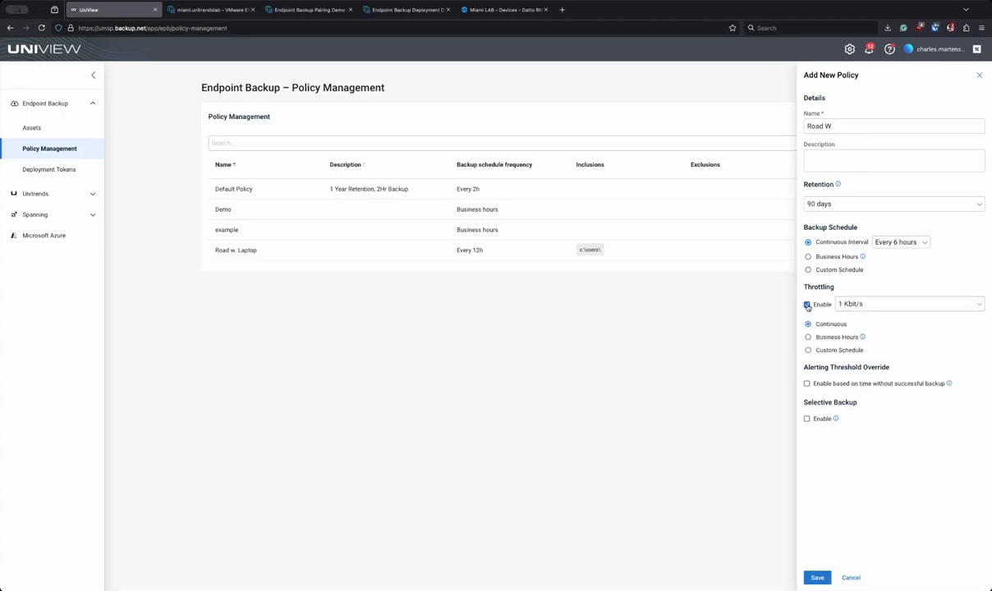
{"action": "left_click", "coordinate": [876, 305]}
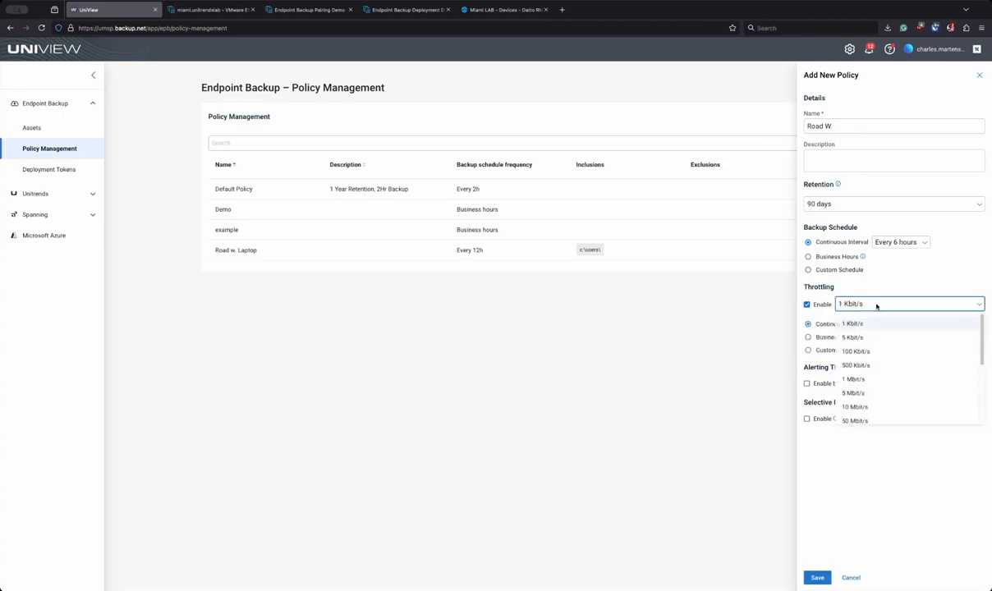
{"action": "left_click", "coordinate": [853, 393]}
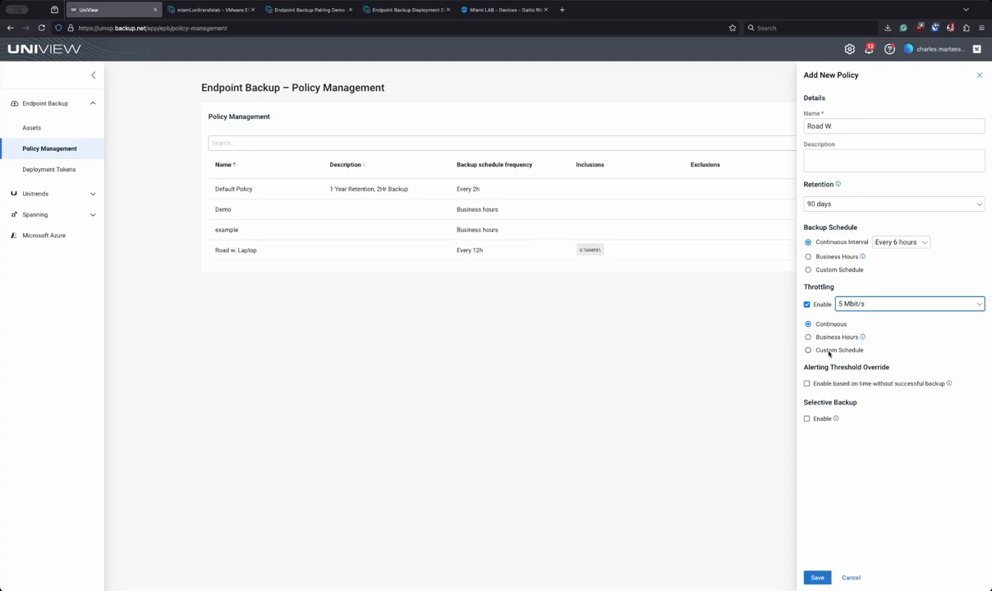
{"action": "left_click", "coordinate": [815, 385]}
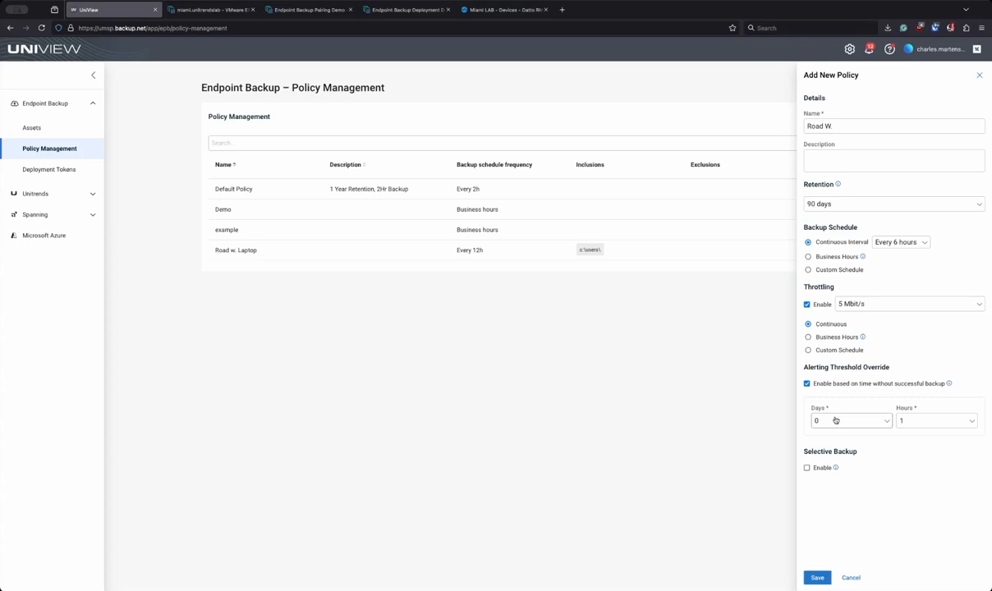
Step: Set the alert threshold to 5 days, 0 hours and enable Selective Backup
{"action": "left_click", "coordinate": [835, 420]}
{"action": "left_click", "coordinate": [837, 510]}
{"action": "left_click", "coordinate": [911, 420]}
{"action": "left_click", "coordinate": [910, 444]}
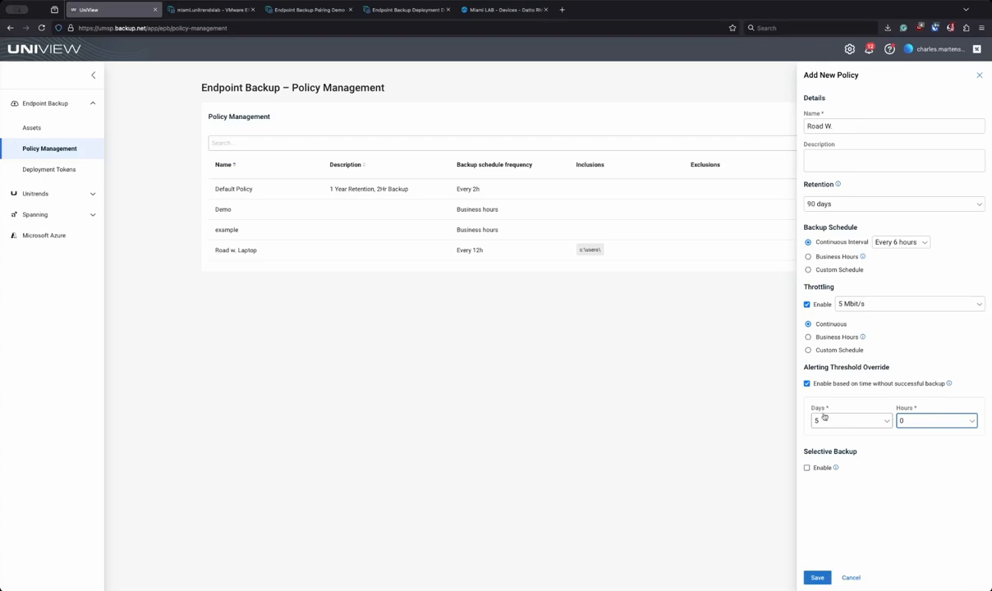
{"action": "left_click", "coordinate": [825, 376]}
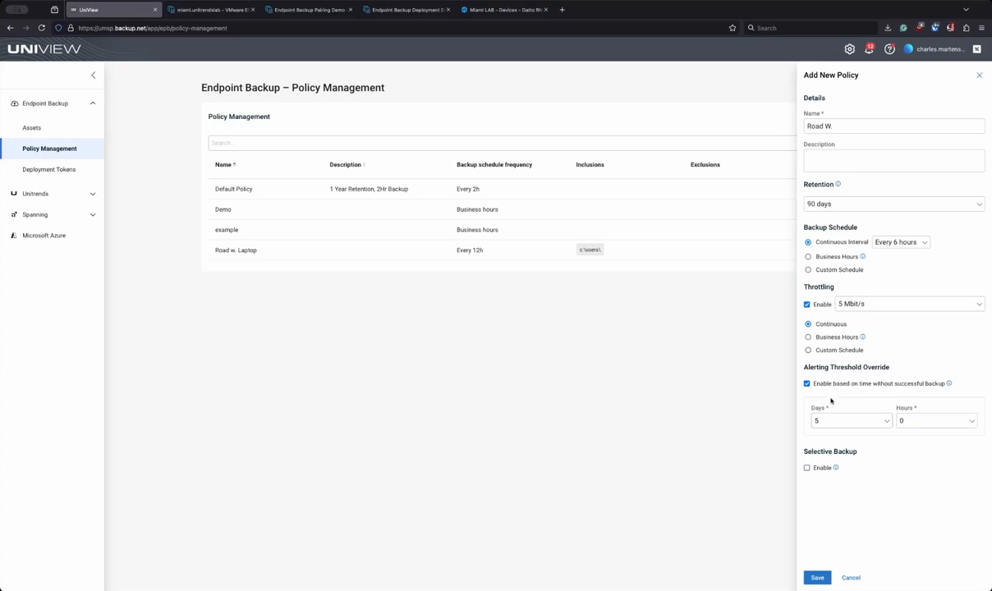
{"action": "left_click", "coordinate": [816, 469]}
Step: Add c:\users as an included folder, then remove it again
{"action": "scroll", "coordinate": [871, 493], "scroll_direction": "down", "scroll_amount": 1}
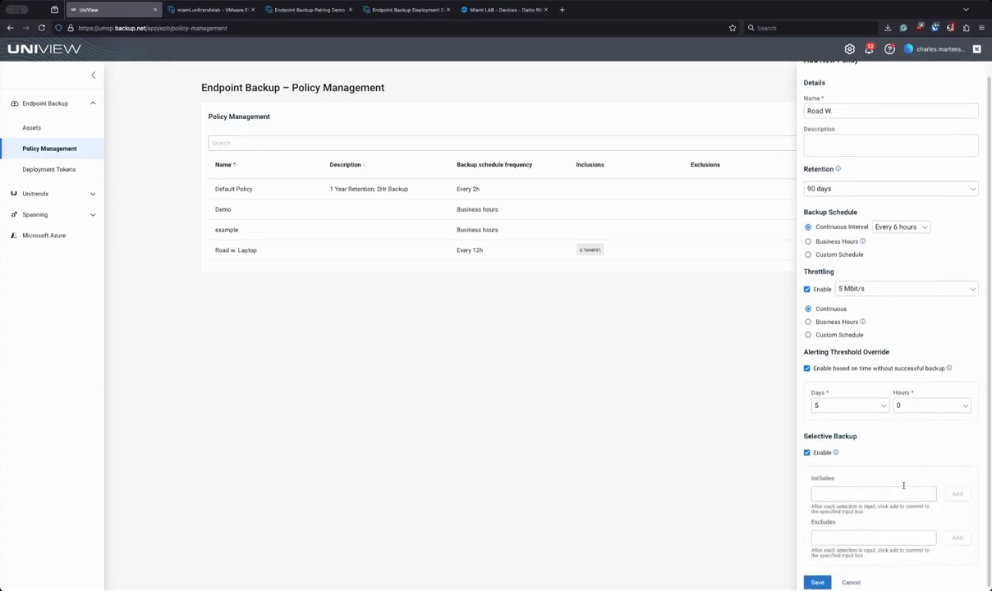
{"action": "left_click", "coordinate": [855, 490]}
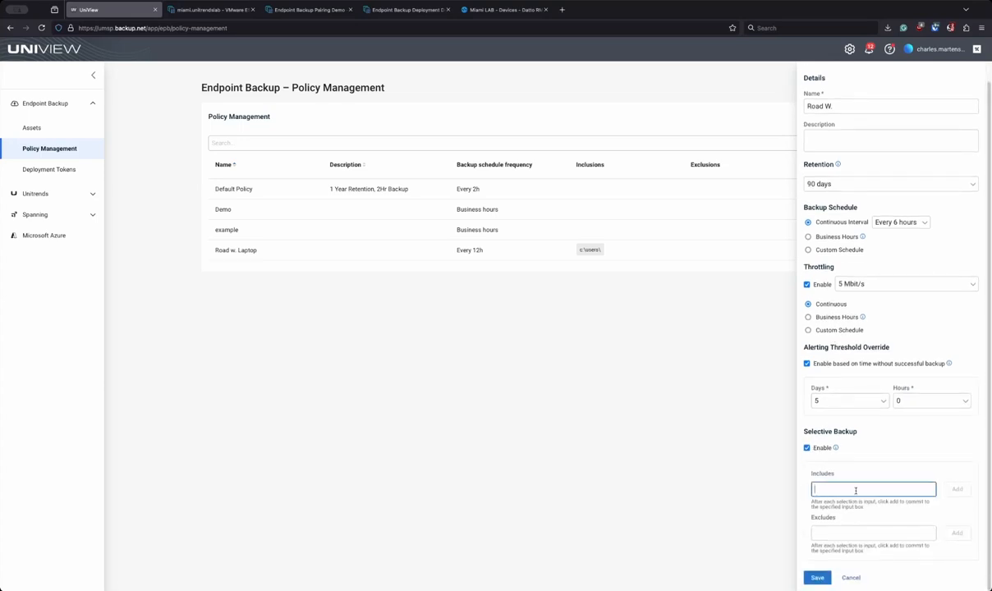
{"action": "type", "text": "c:\\users"}
{"action": "left_click", "coordinate": [956, 489]}
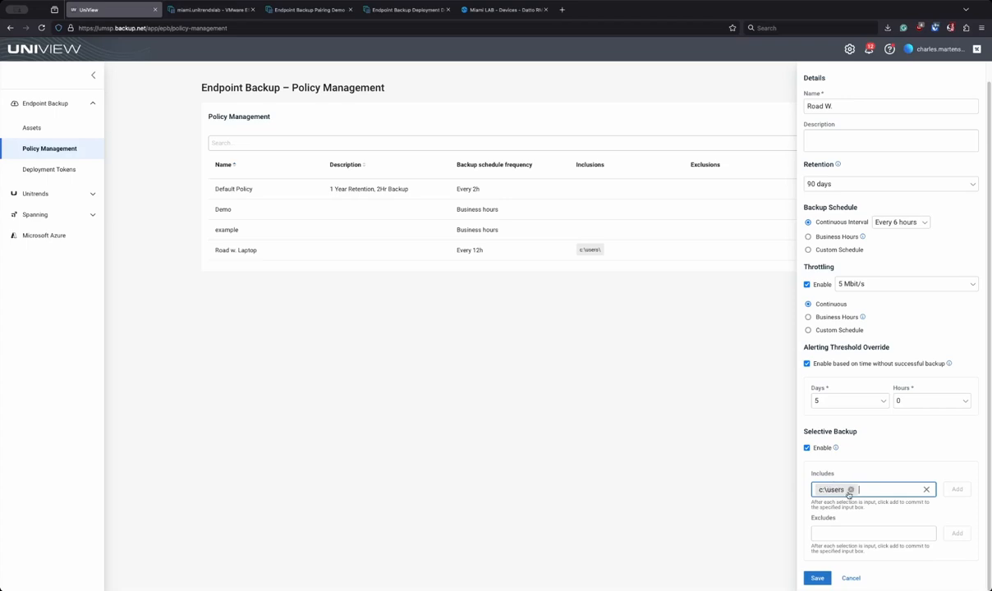
{"action": "left_click", "coordinate": [851, 490]}
Step: Add d:\ and c:\windows as exclusions, remove both, and turn Selective Backup off
{"action": "left_click", "coordinate": [841, 529]}
{"action": "type", "text": "d:\\"}
{"action": "left_click", "coordinate": [956, 533]}
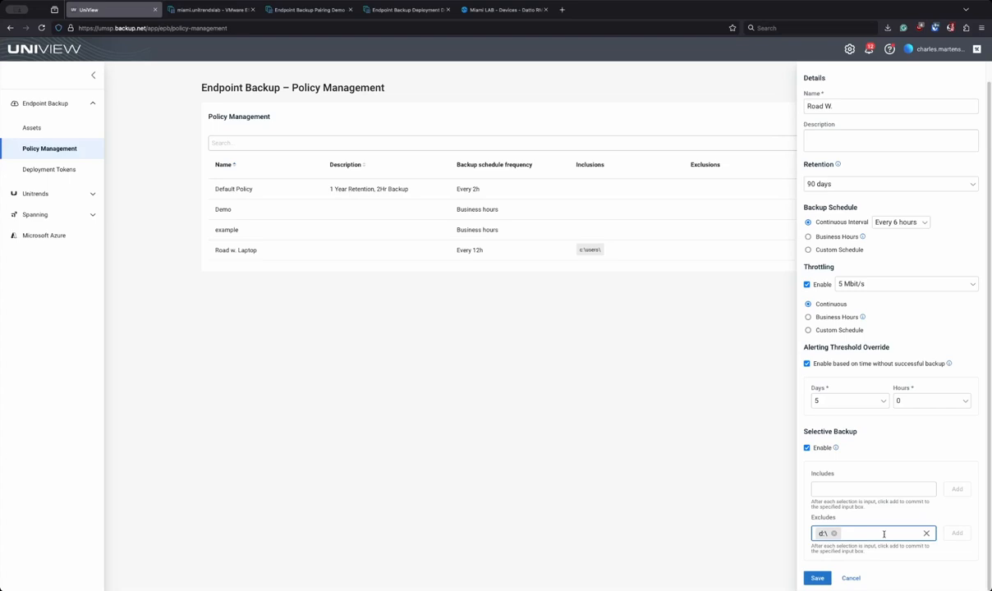
{"action": "type", "text": "c:\\windows"}
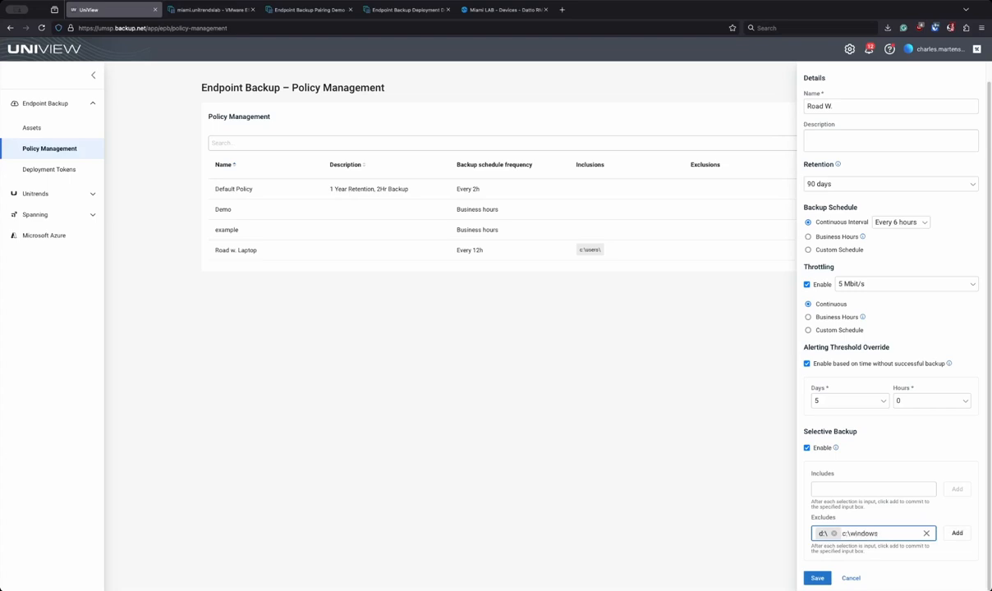
{"action": "left_click", "coordinate": [957, 533]}
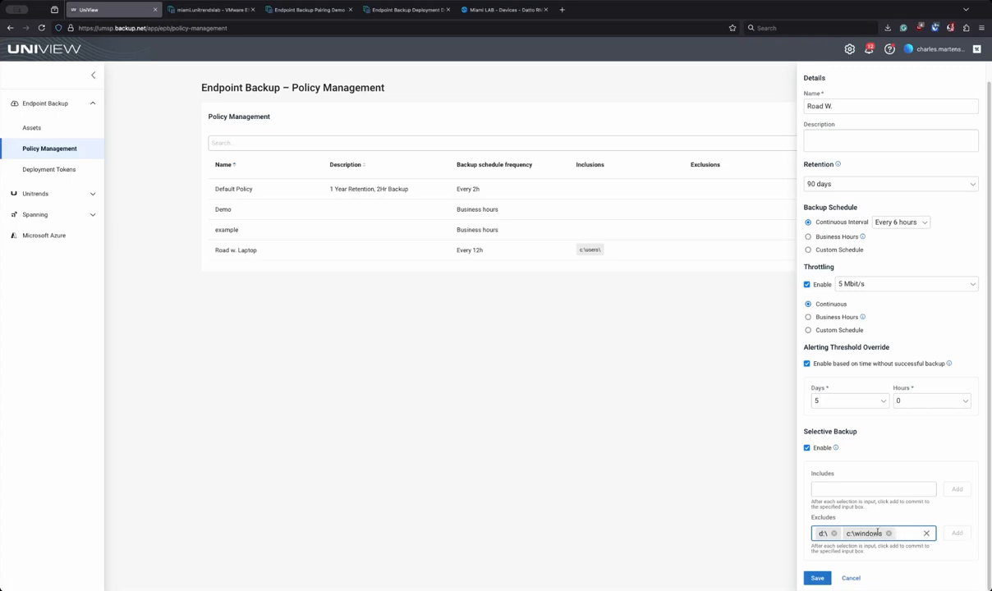
{"action": "key", "text": "BackSpace"}
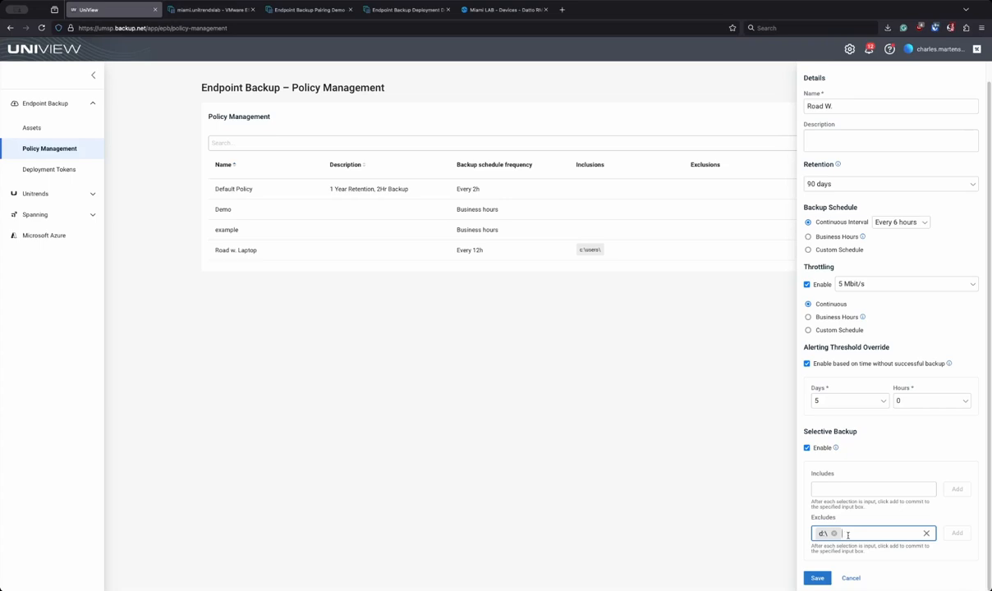
{"action": "left_click", "coordinate": [833, 533]}
{"action": "left_click", "coordinate": [825, 447]}
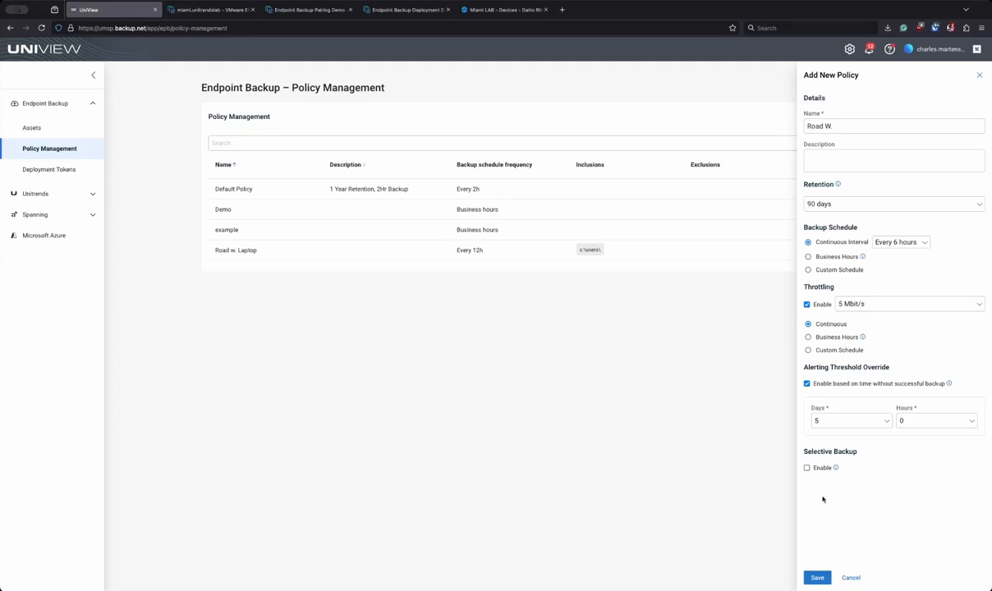
Step: Save the Road W. policy and start a new token on the Deployment Tokens page
{"action": "left_click", "coordinate": [817, 577]}
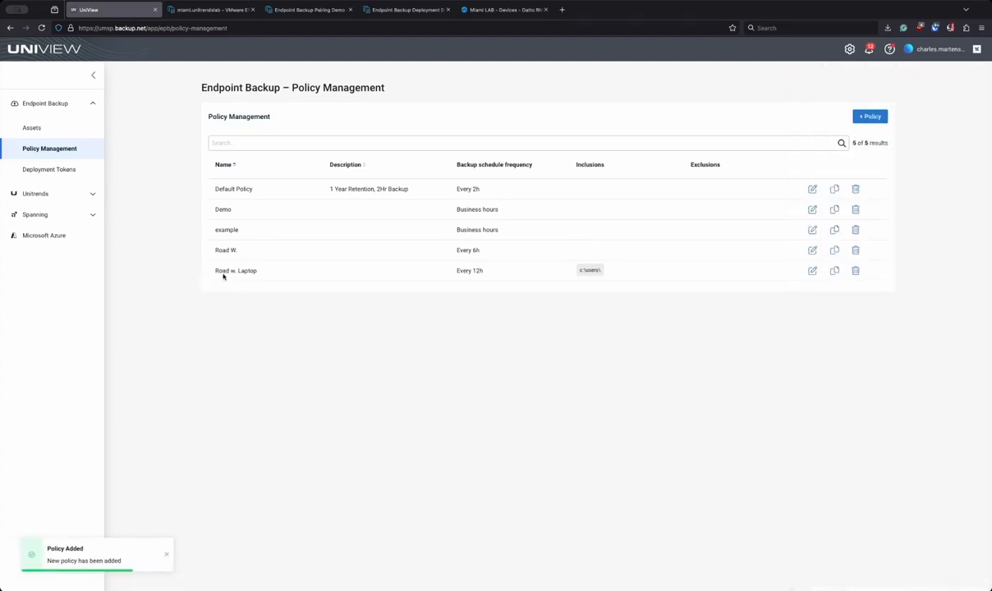
{"action": "left_click_drag", "start_coordinate": [222, 251], "coordinate": [232, 251]}
{"action": "left_click", "coordinate": [64, 170]}
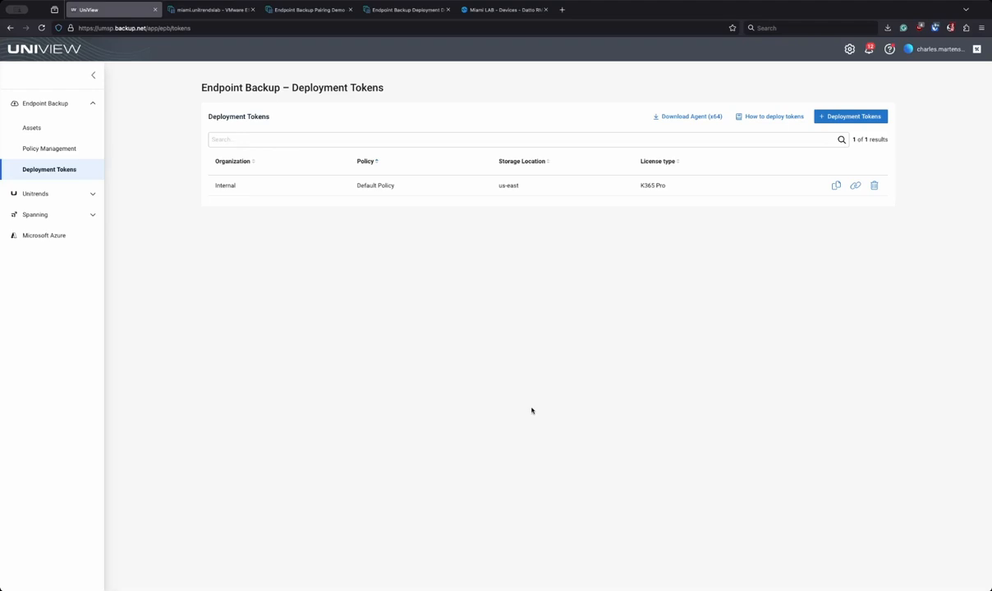
{"action": "left_click", "coordinate": [833, 116]}
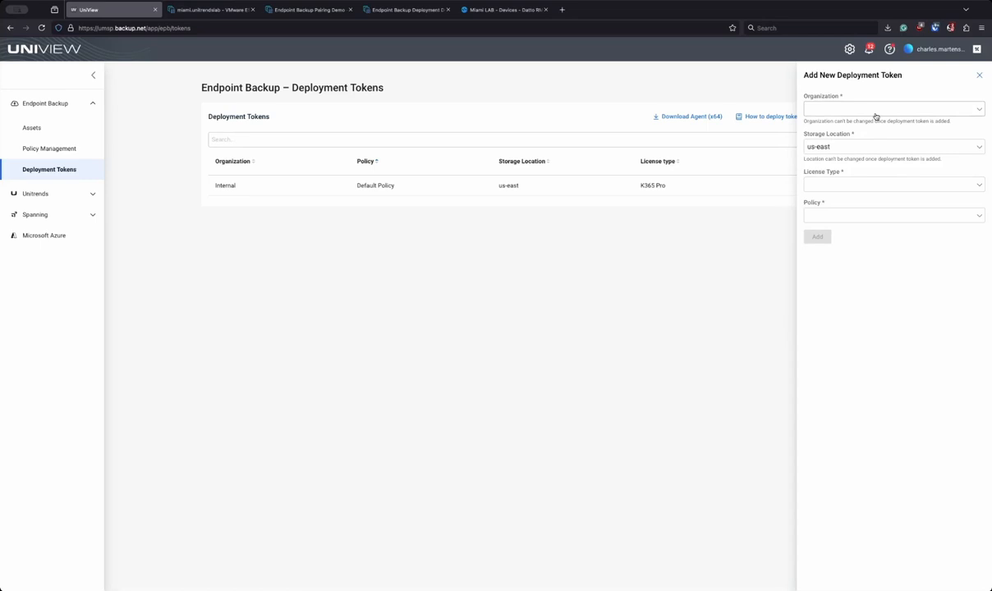
Step: Set the deployment token's organization to Internal
{"action": "left_click", "coordinate": [875, 109]}
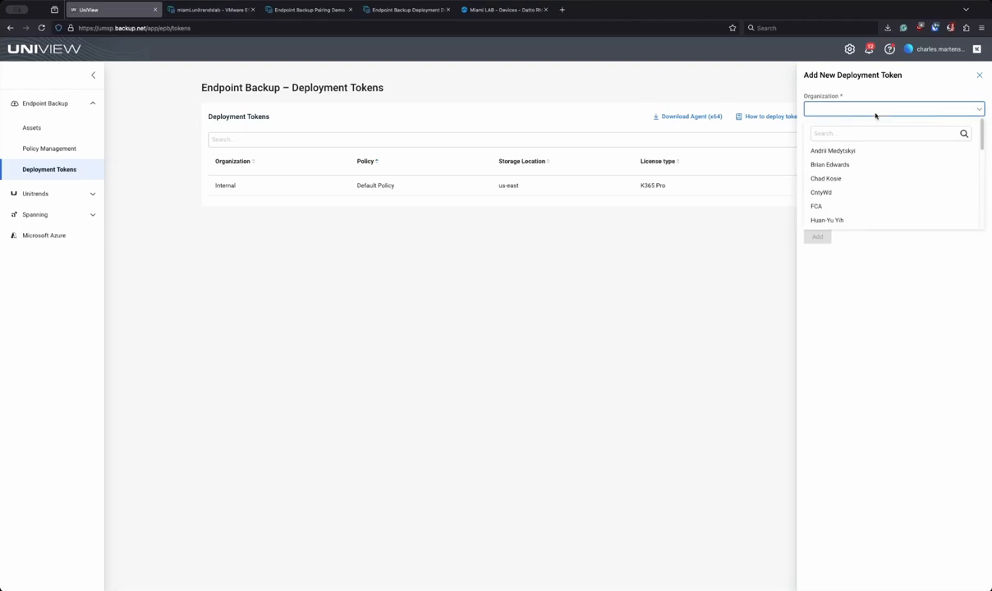
{"action": "left_click", "coordinate": [874, 133]}
{"action": "type", "text": "int"}
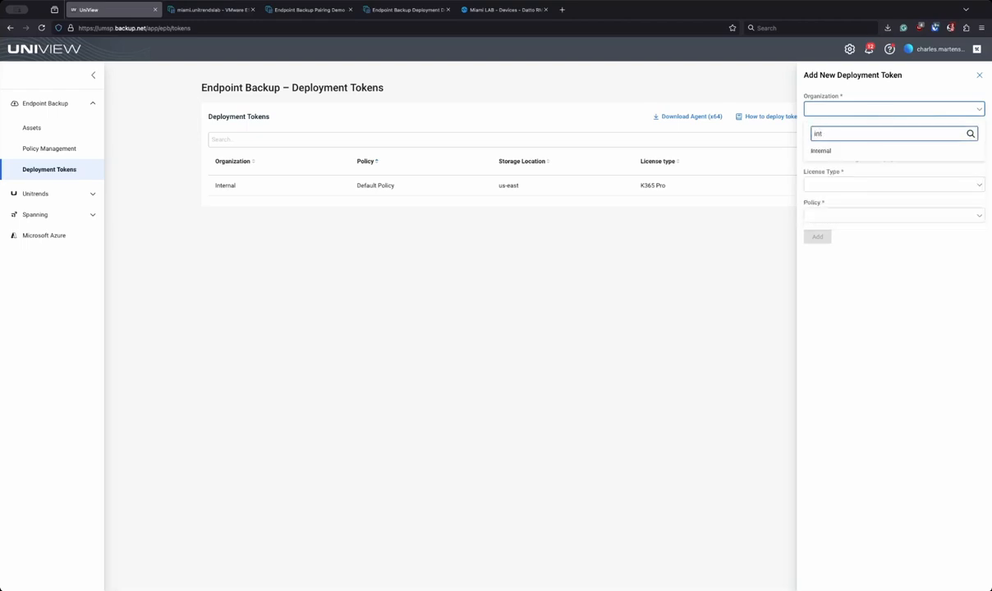
{"action": "left_click", "coordinate": [822, 151]}
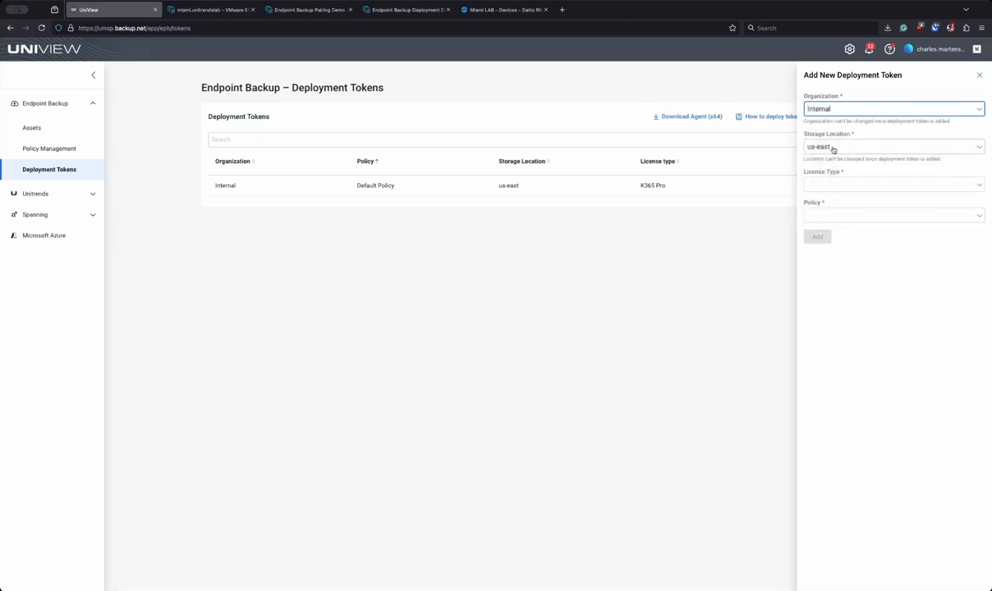
Step: Choose Kaseya 365 licence and the Road W. policy, add the token, then switch to the VM console
{"action": "left_click", "coordinate": [817, 185]}
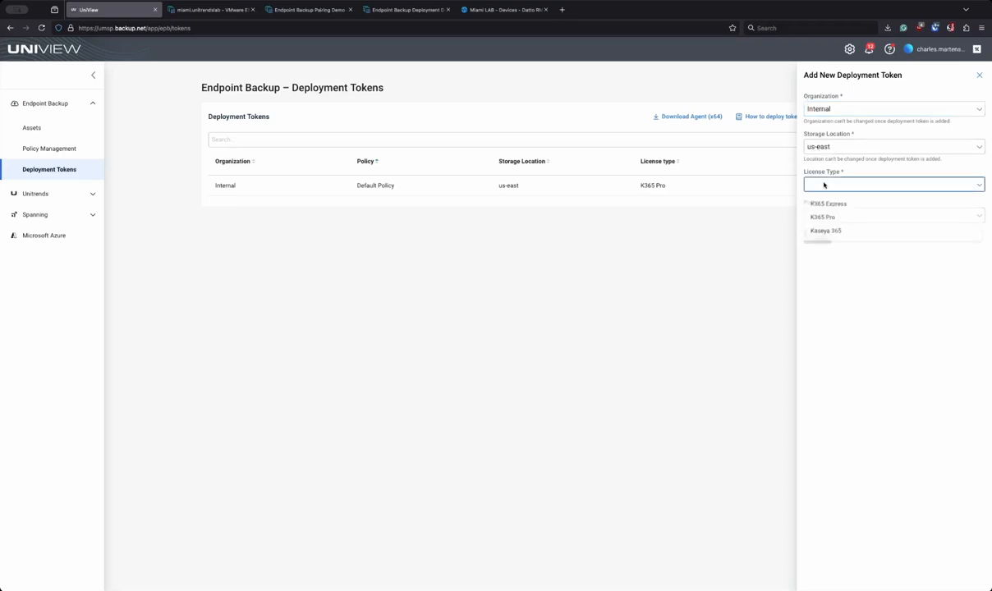
{"action": "left_click", "coordinate": [831, 232]}
{"action": "left_click", "coordinate": [824, 218]}
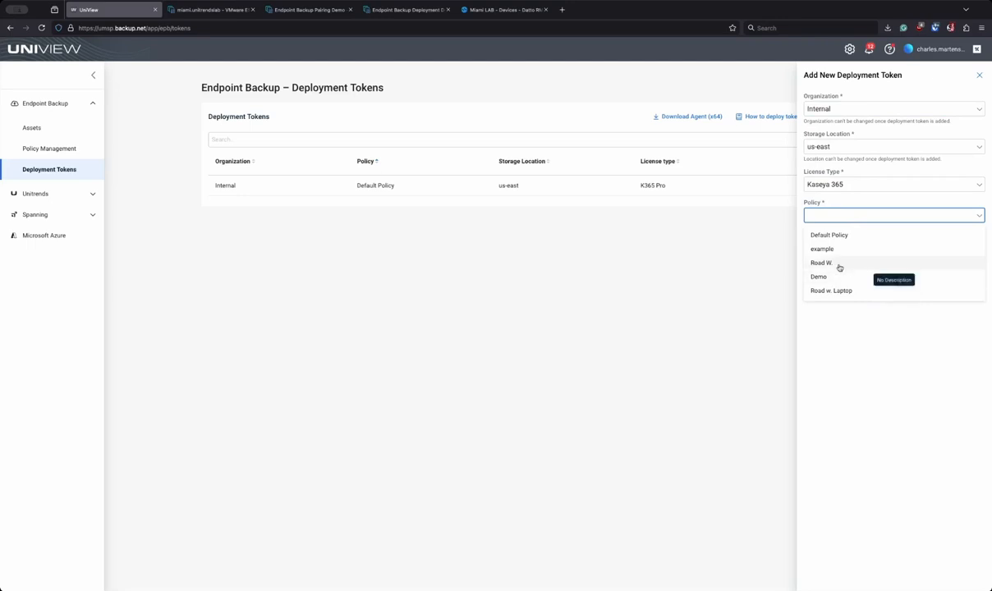
{"action": "left_click", "coordinate": [834, 262]}
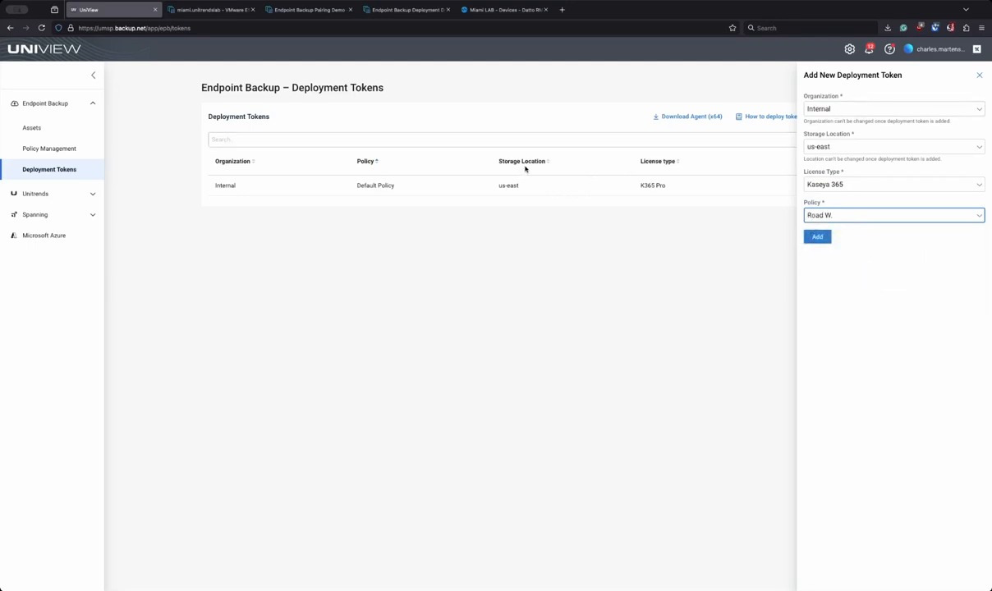
{"action": "left_click", "coordinate": [817, 237]}
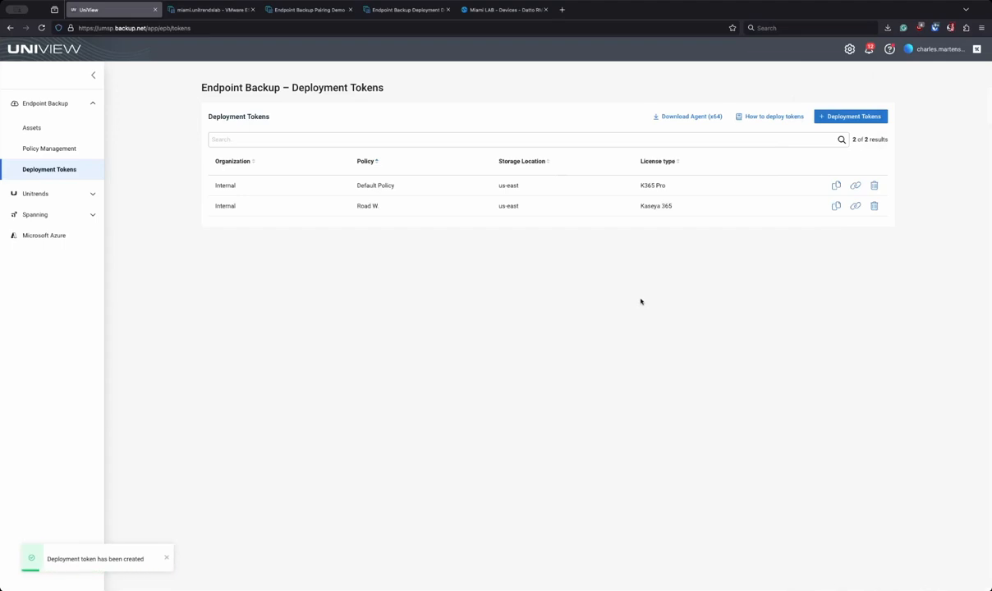
{"action": "left_click", "coordinate": [404, 10]}
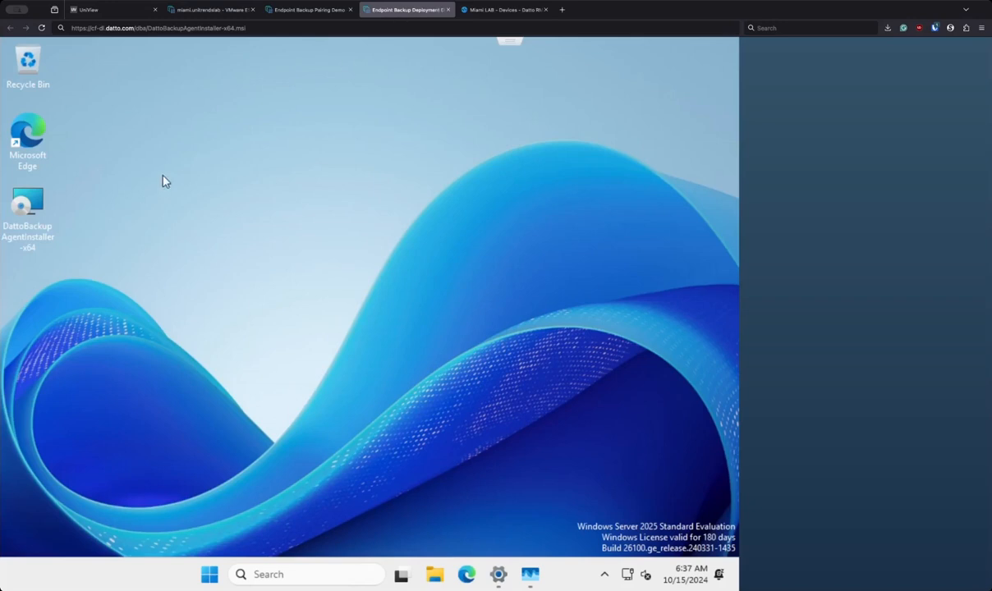
Step: Launch DattoBackupAgentInstaller on the VM and advance setup to Encryption Setup
{"action": "double_click", "coordinate": [40, 199]}
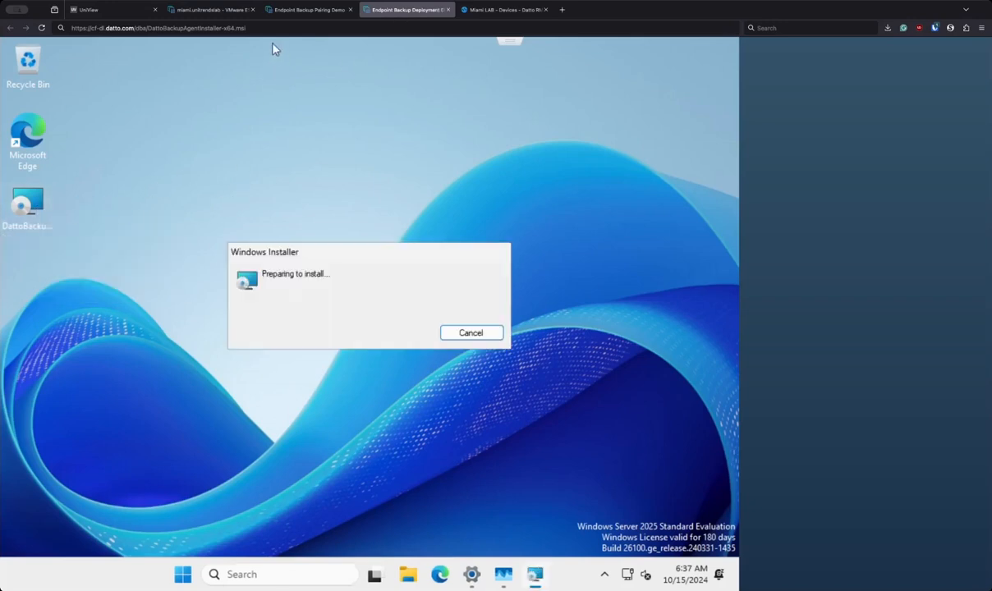
{"action": "left_click", "coordinate": [136, 12]}
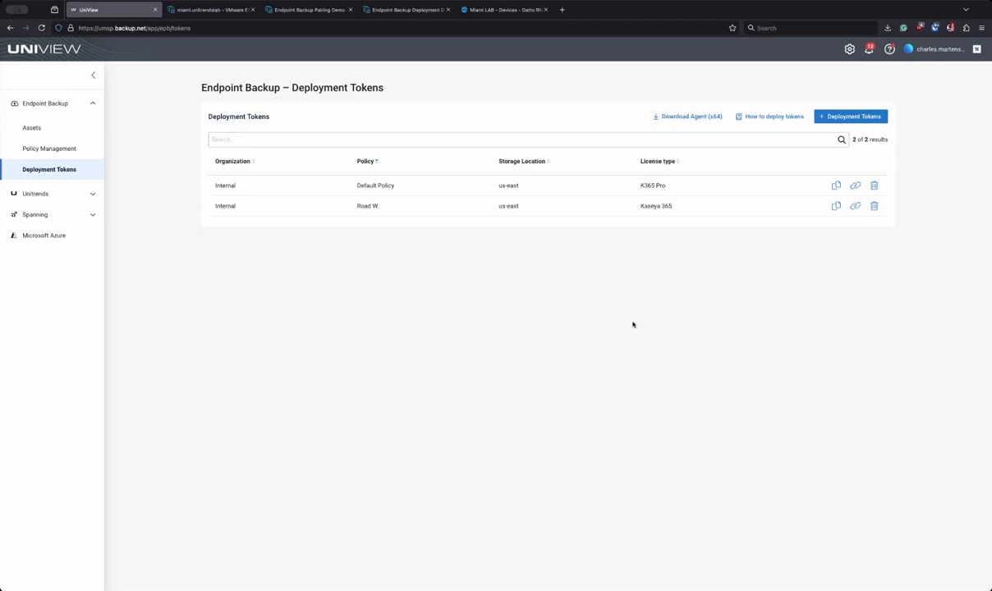
{"action": "left_click", "coordinate": [408, 10]}
{"action": "left_click", "coordinate": [443, 416]}
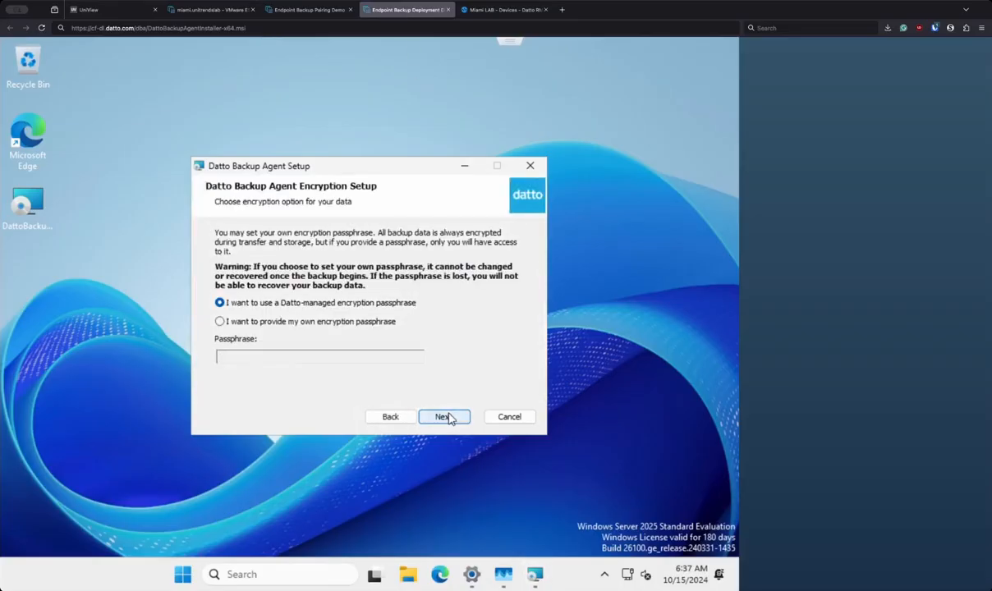
Step: Install the agent with a Datto-managed encryption passphrase and close the finished wizard
{"action": "left_click", "coordinate": [333, 327]}
{"action": "left_click", "coordinate": [317, 358]}
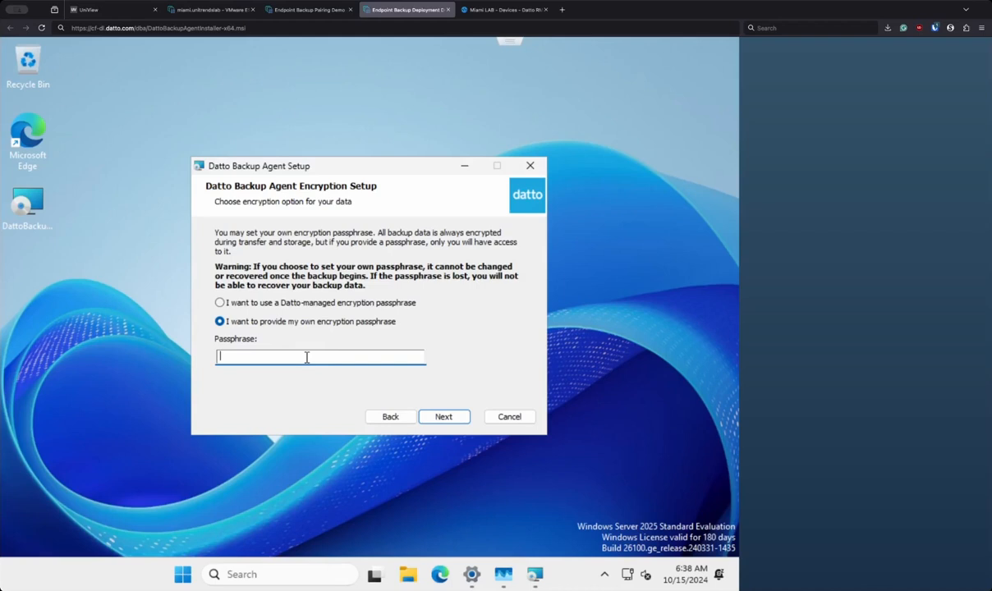
{"action": "left_click", "coordinate": [303, 304]}
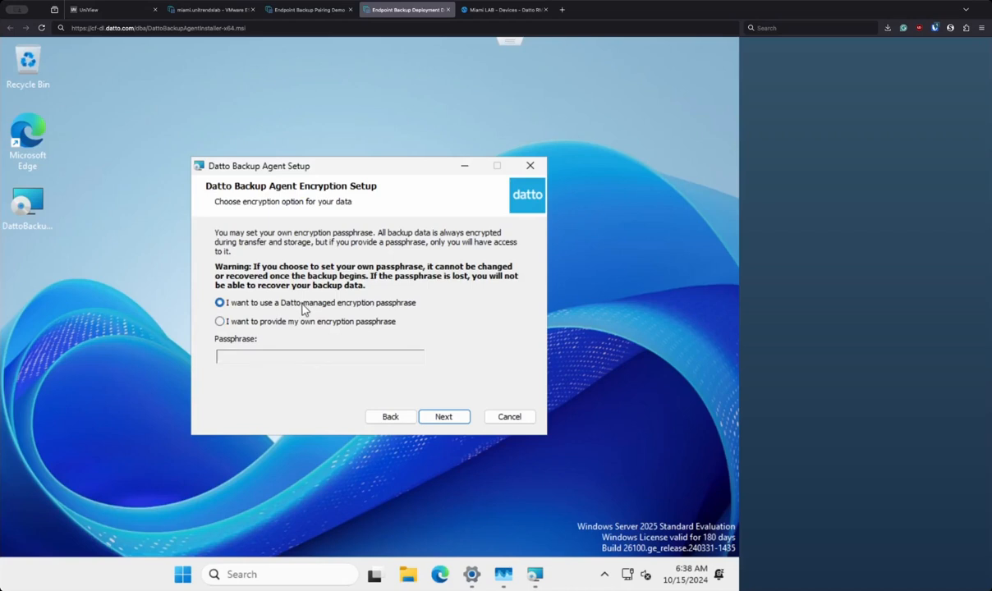
{"action": "left_click", "coordinate": [445, 417]}
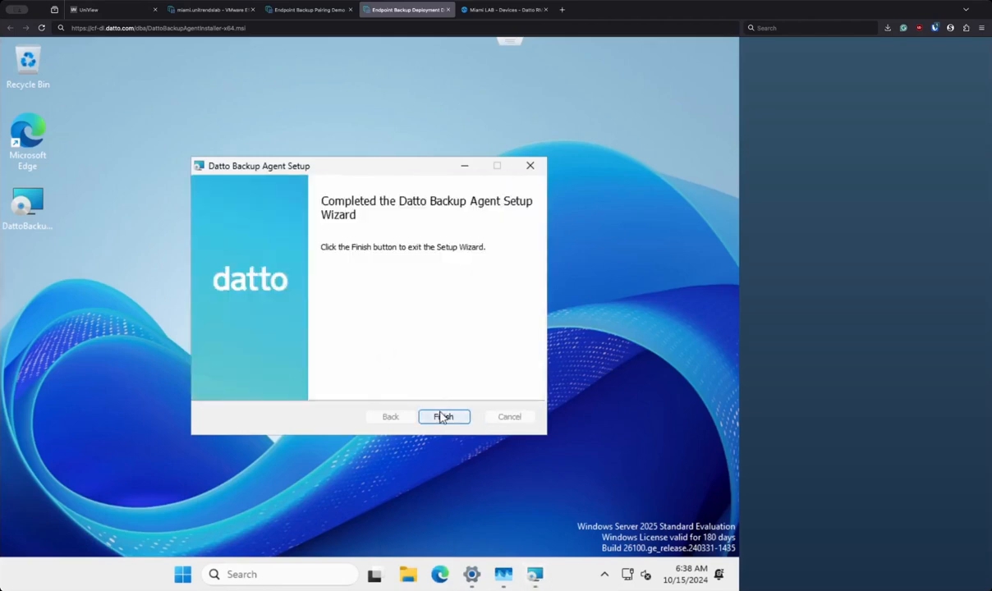
{"action": "left_click", "coordinate": [443, 417]}
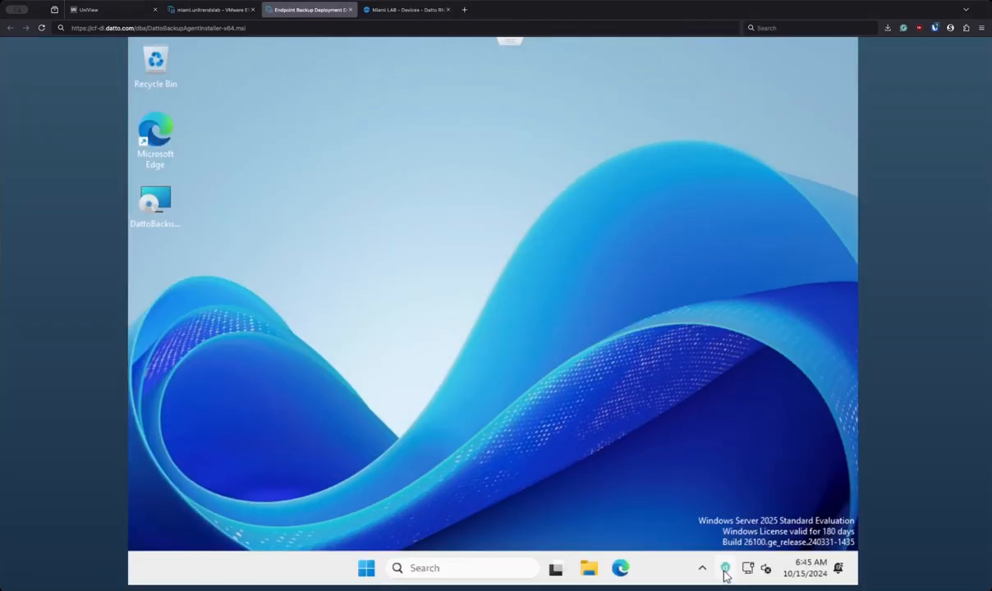
{"action": "left_click", "coordinate": [723, 572]}
{"action": "left_click", "coordinate": [592, 417]}
Step: Check the backup agent's version and ID, then return to UniView's Deployment Tokens page
{"action": "left_click", "coordinate": [725, 567]}
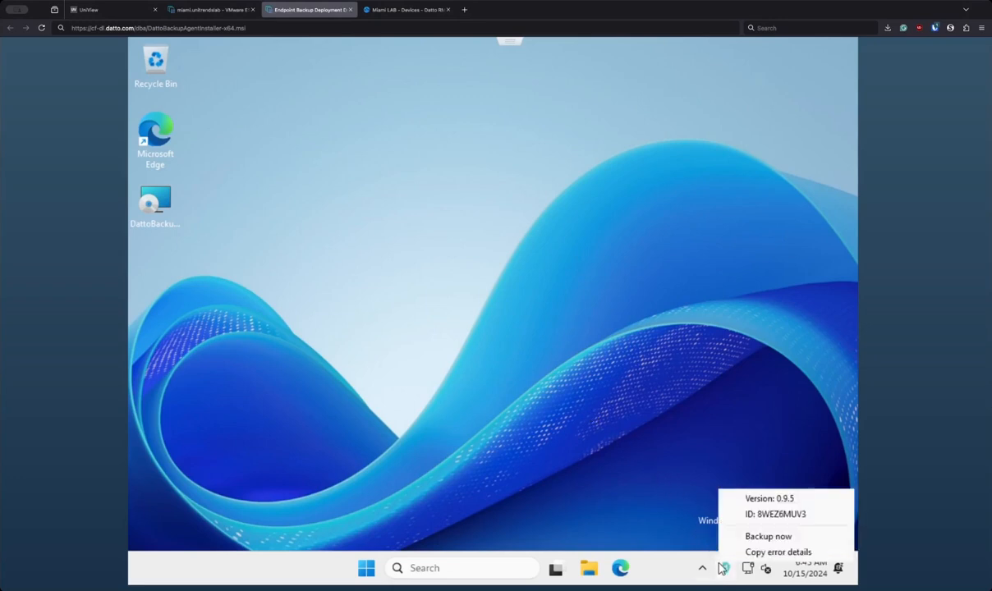
{"action": "left_click", "coordinate": [765, 521]}
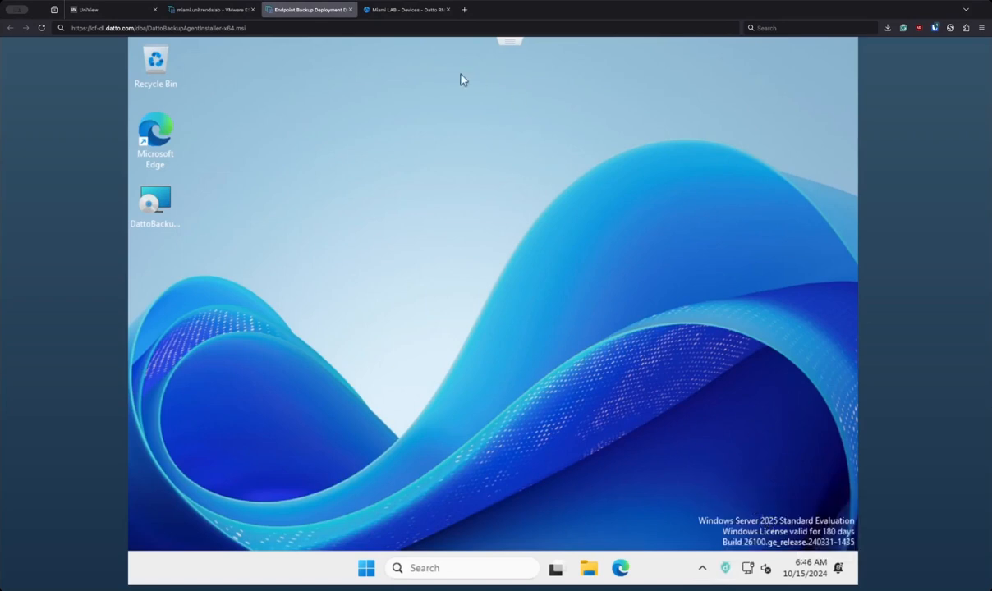
{"action": "left_click", "coordinate": [107, 9]}
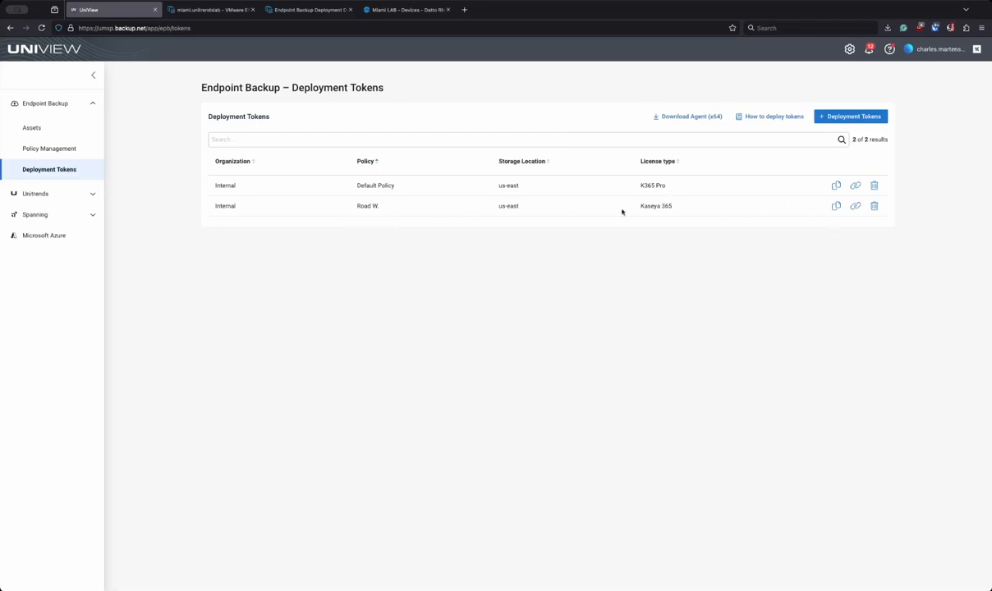
Step: Pair the VM's agent with the Road W. policy using the pasted pairing code
{"action": "left_click", "coordinate": [855, 206]}
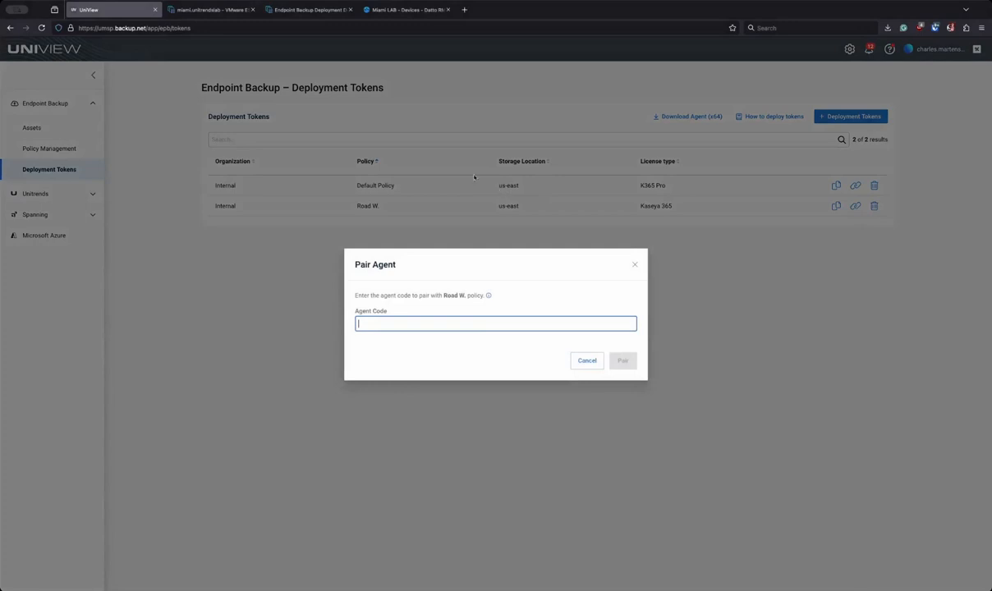
{"action": "type", "text": "BWEZ6MUV3"}
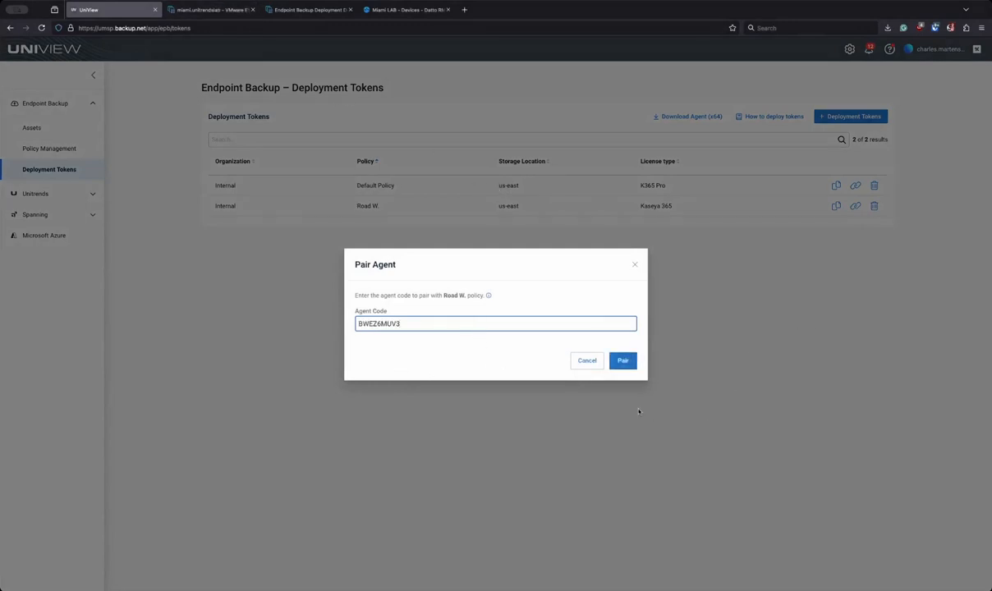
{"action": "left_click", "coordinate": [622, 360]}
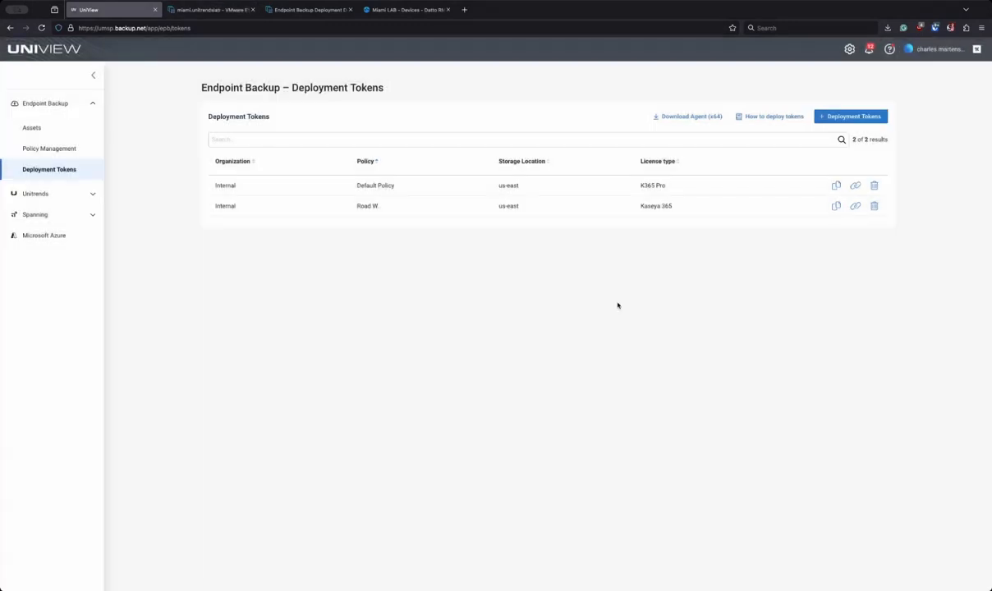
Step: Copy the Road W. deployment token and bring up Datto RMM's Miami LAB devices
{"action": "left_click", "coordinate": [31, 128]}
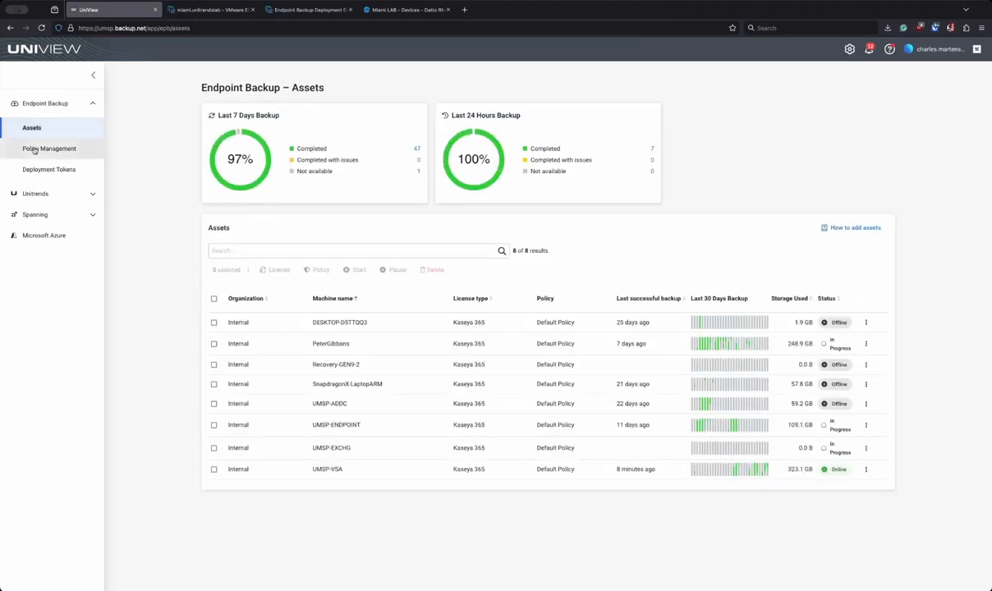
{"action": "left_click", "coordinate": [50, 169]}
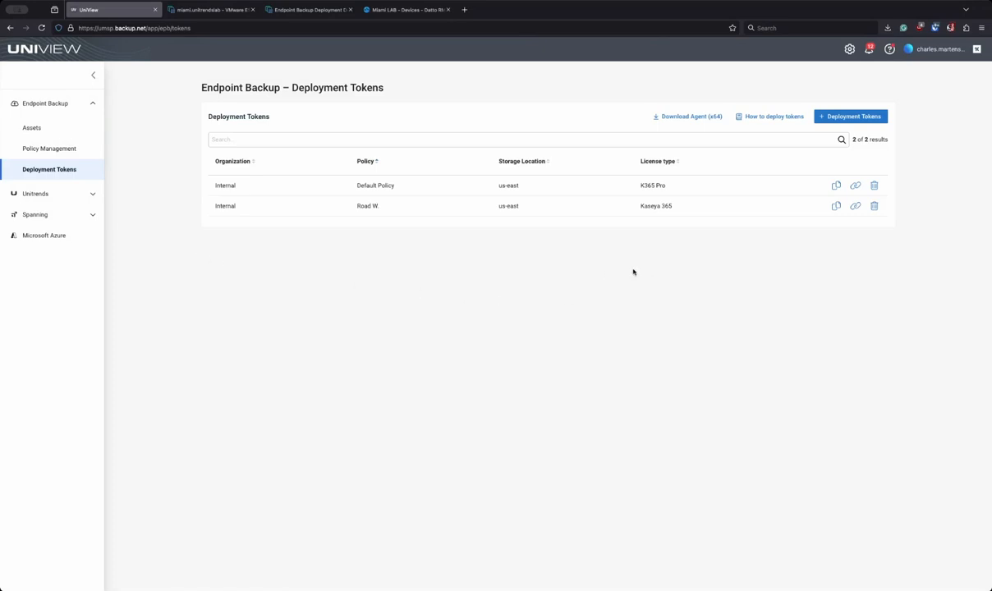
{"action": "left_click", "coordinate": [834, 206]}
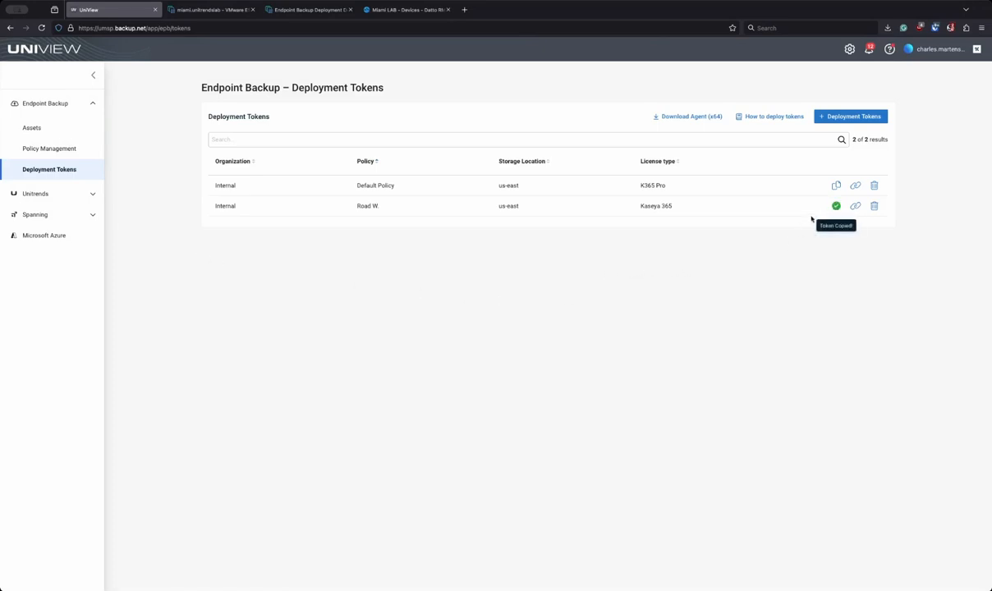
{"action": "left_click", "coordinate": [299, 16]}
{"action": "left_click", "coordinate": [405, 10]}
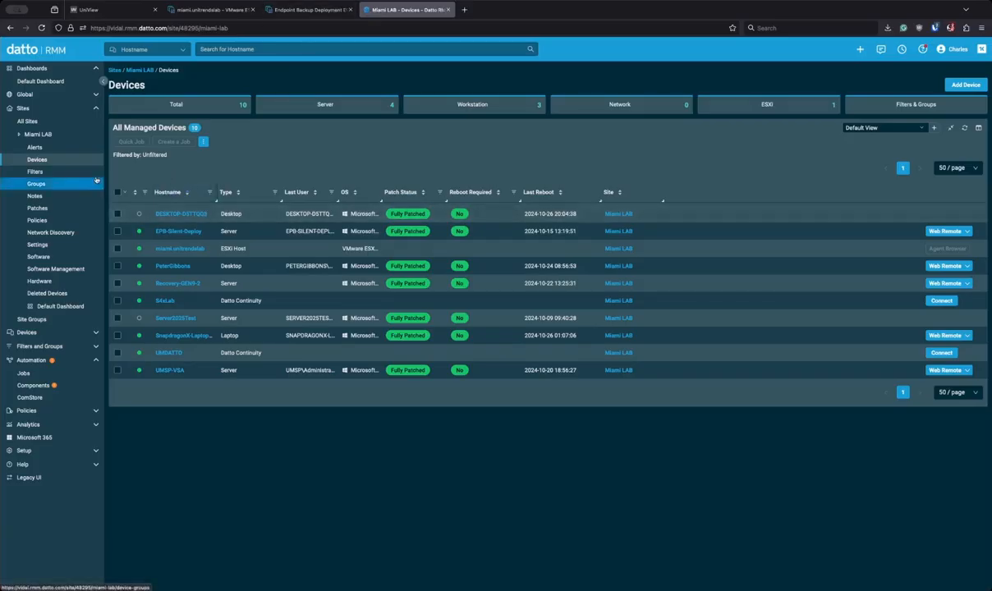
Step: Add Datto Endpoint Backup Agent v2 [WIN] from ComStore and select EPB-Silent-Deploy in Miami LAB
{"action": "left_click", "coordinate": [31, 397]}
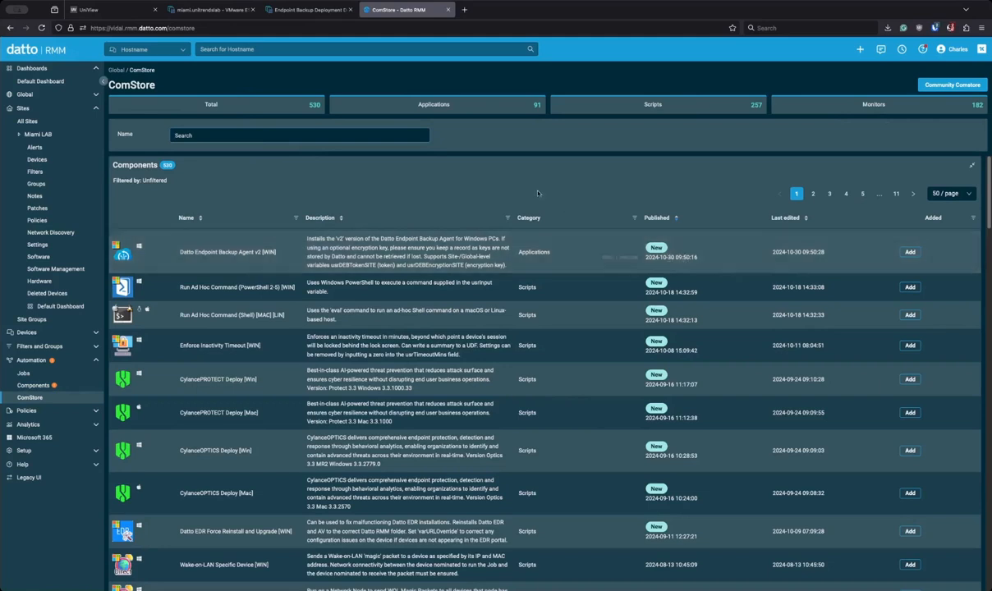
{"action": "left_click", "coordinate": [909, 252]}
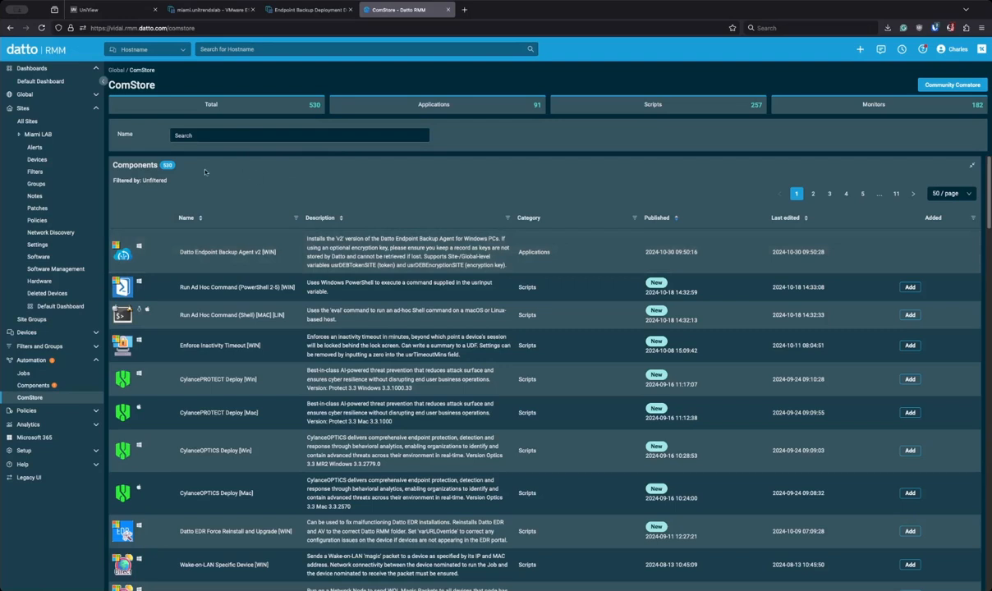
{"action": "left_click", "coordinate": [29, 135]}
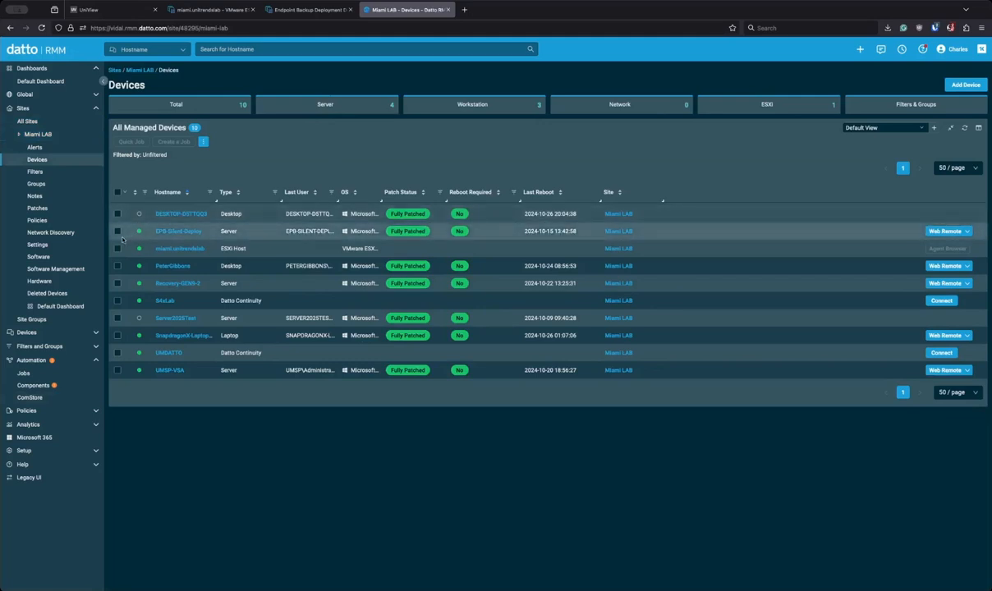
{"action": "left_click", "coordinate": [117, 231]}
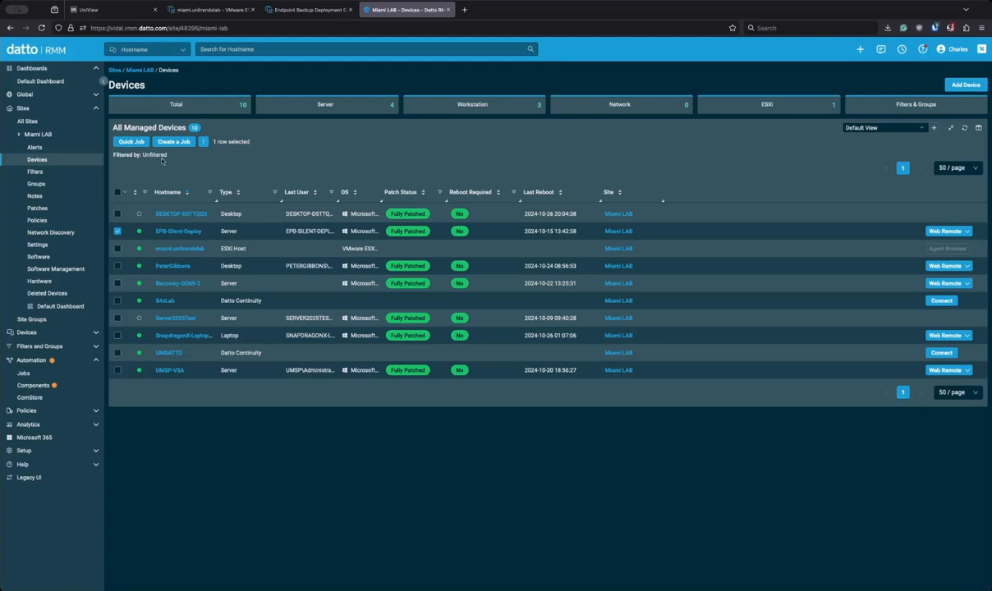
Step: Start a quick job on EPB-Silent-Deploy using Datto Endpoint Backup Agent v2 [WIN], action Install
{"action": "left_click", "coordinate": [131, 141]}
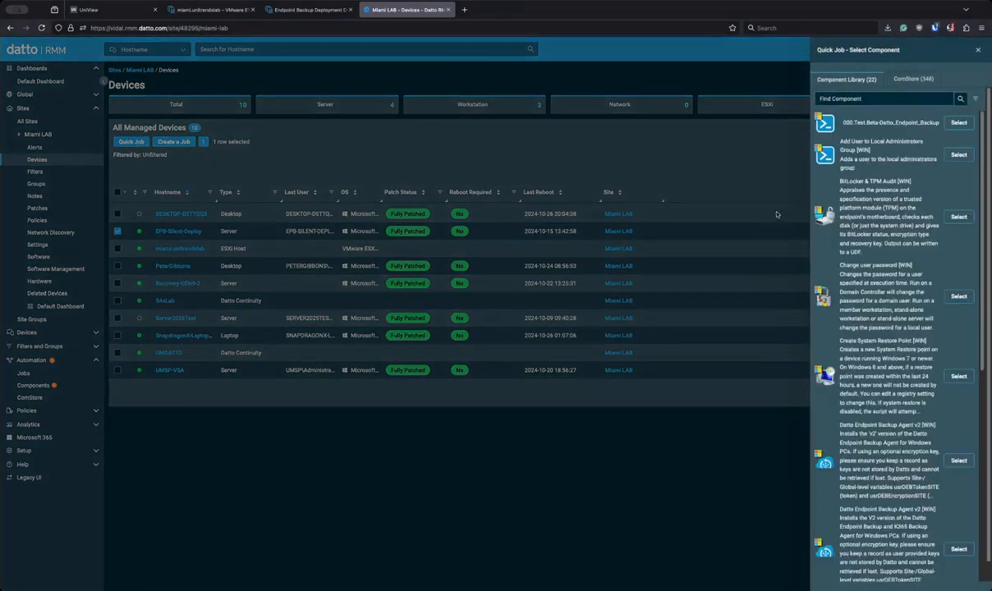
{"action": "type", "text": "endpoint"}
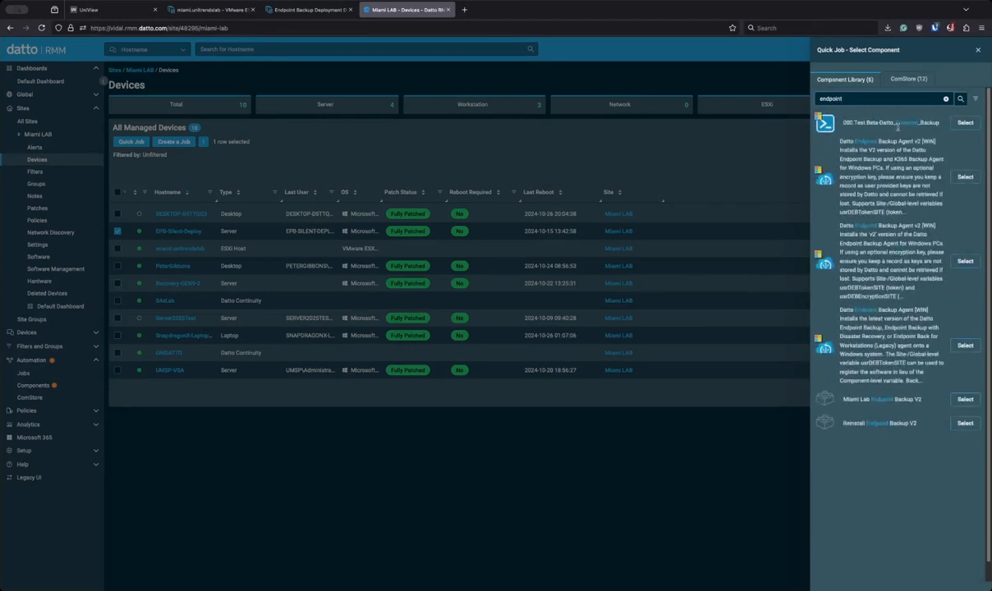
{"action": "left_click", "coordinate": [964, 177]}
{"action": "left_click", "coordinate": [470, 233]}
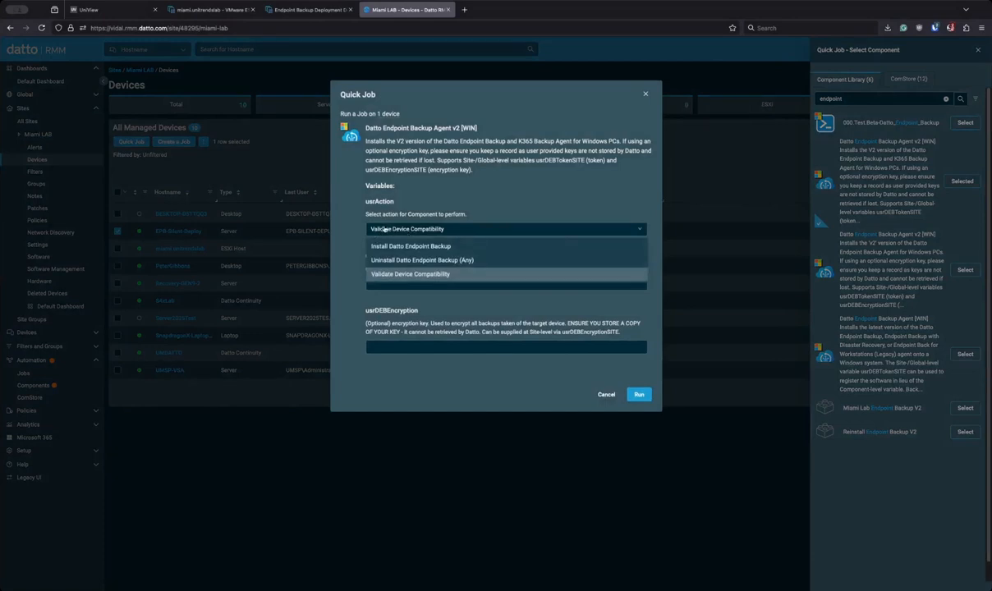
{"action": "left_click", "coordinate": [400, 246]}
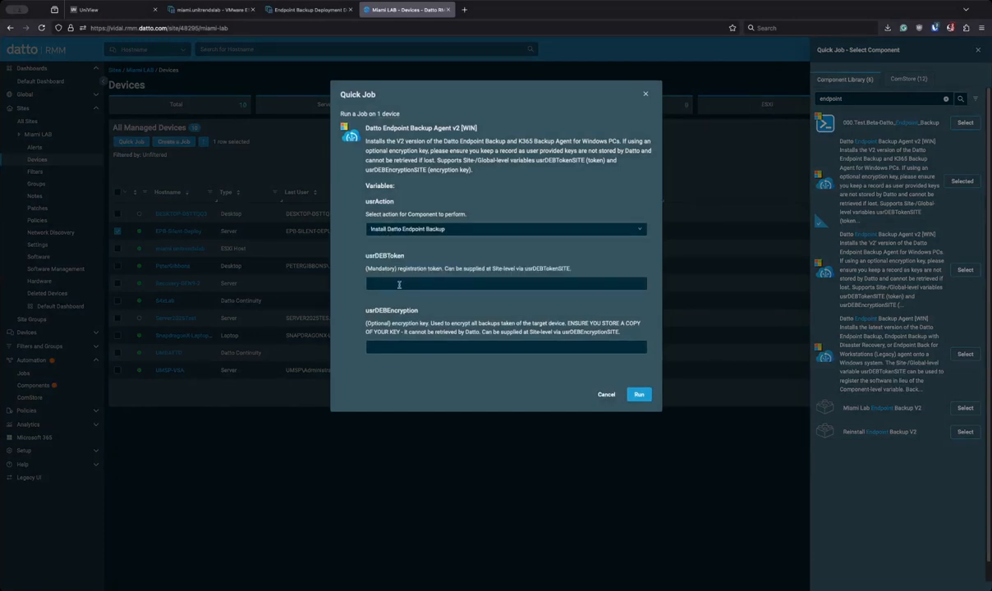
Step: Enter the Road W. deployment token into usrDEBToken and run the install job
{"action": "key", "text": "super+v"}
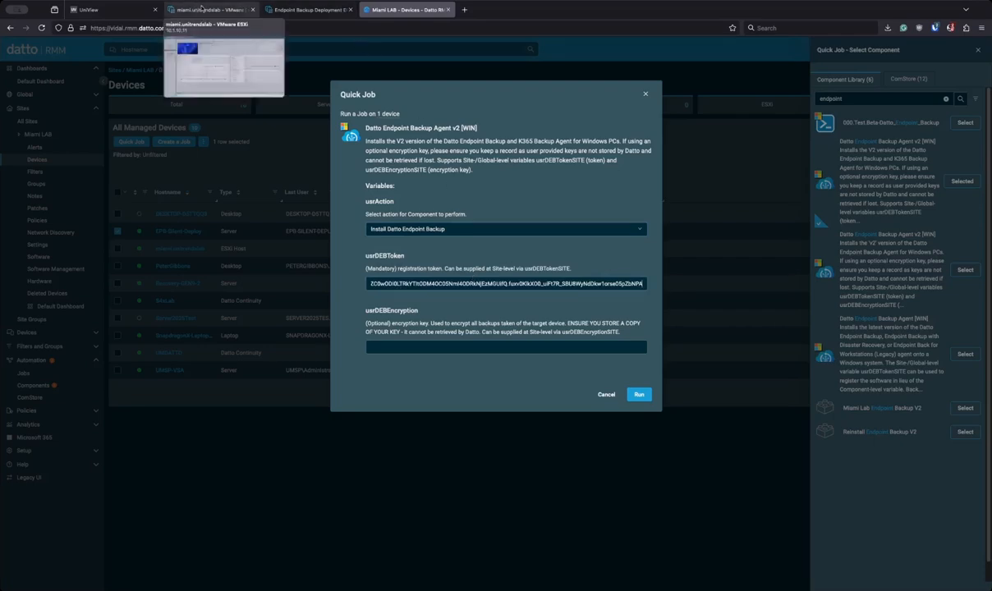
{"action": "left_click", "coordinate": [136, 15]}
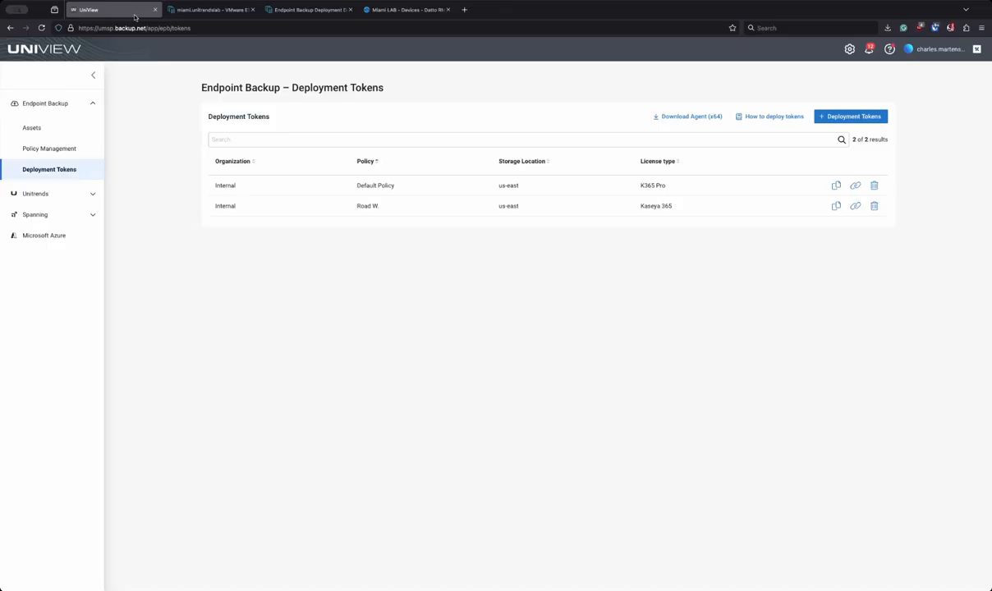
{"action": "left_click", "coordinate": [836, 206]}
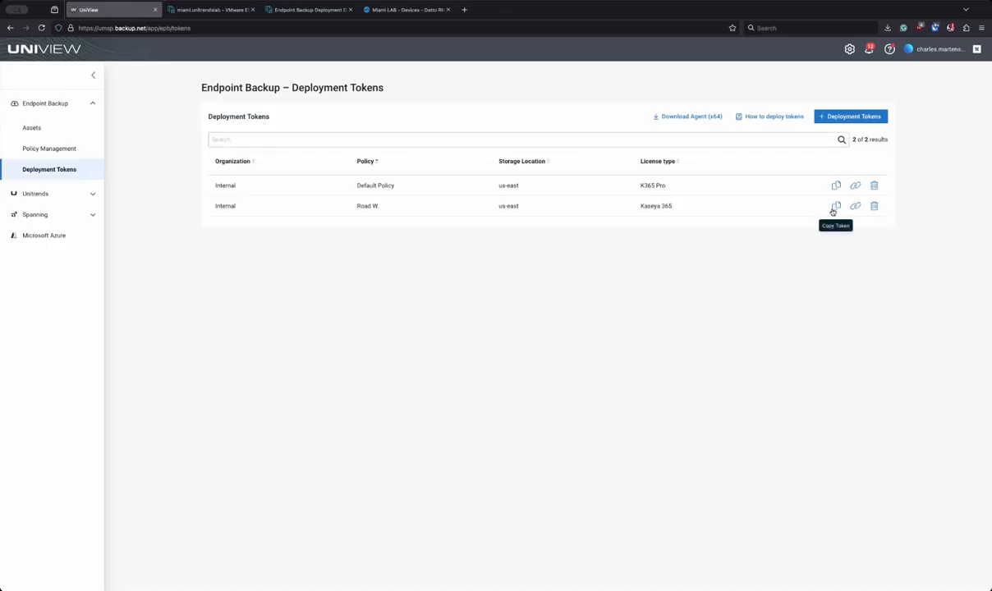
{"action": "left_click", "coordinate": [384, 11]}
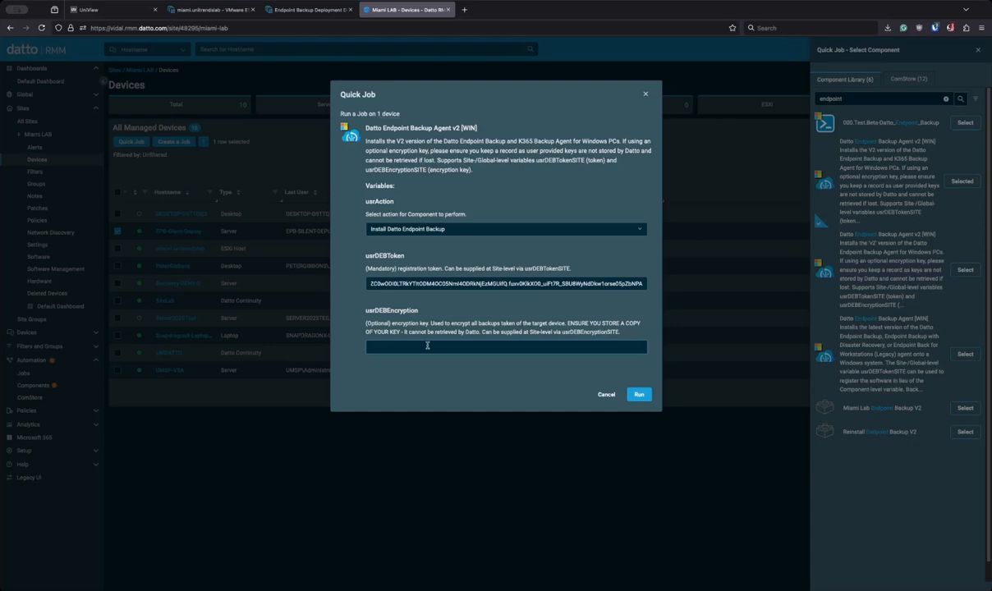
{"action": "left_click", "coordinate": [638, 394]}
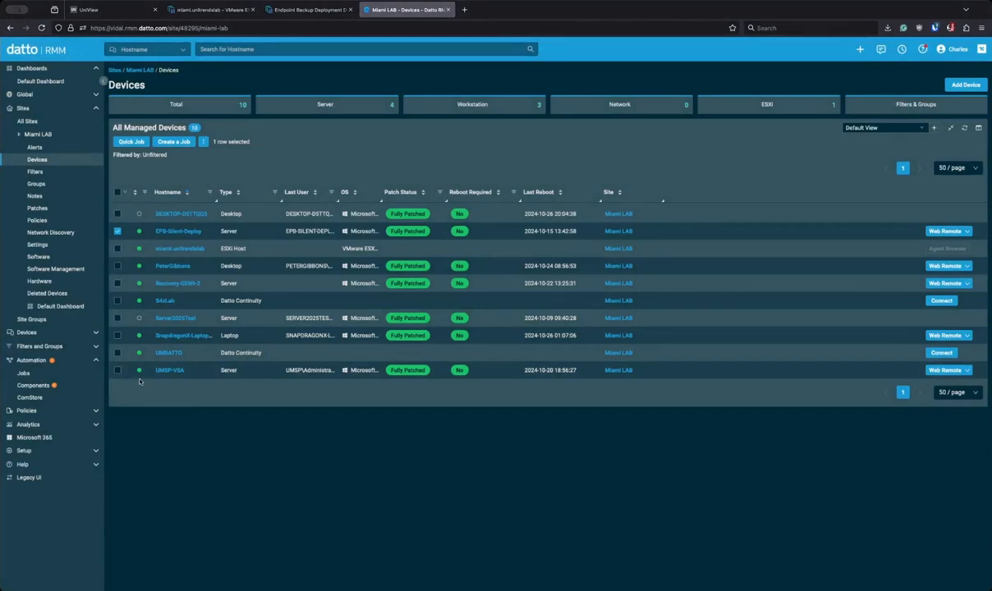
{"action": "left_click", "coordinate": [86, 10]}
{"action": "left_click", "coordinate": [37, 127]}
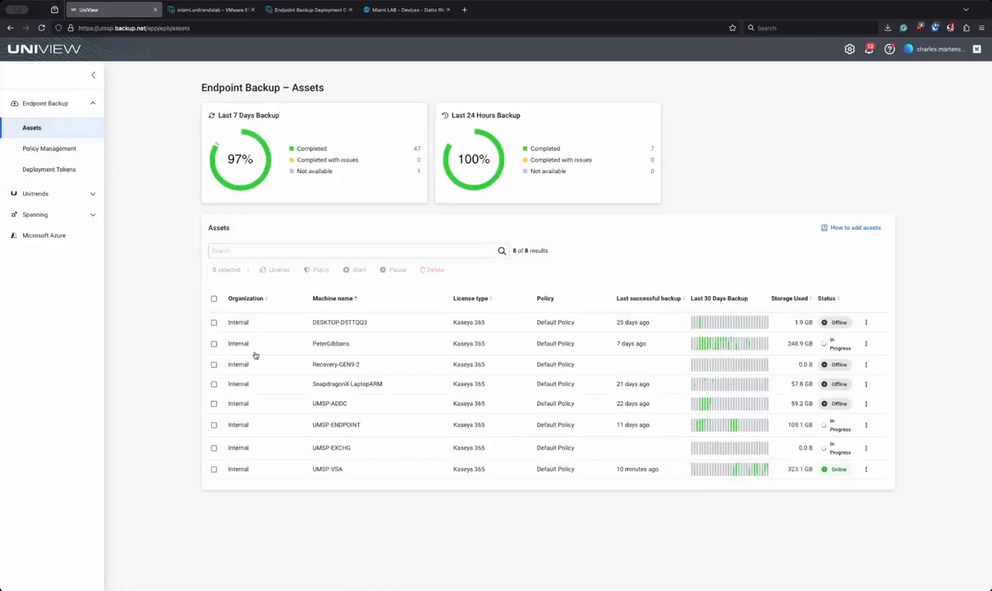
{"action": "left_click", "coordinate": [371, 15]}
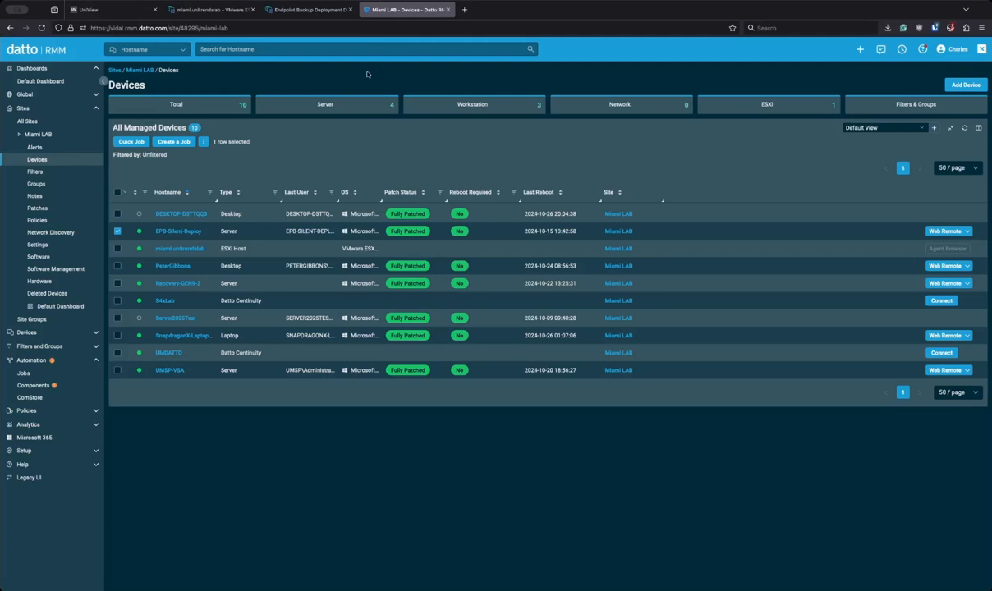